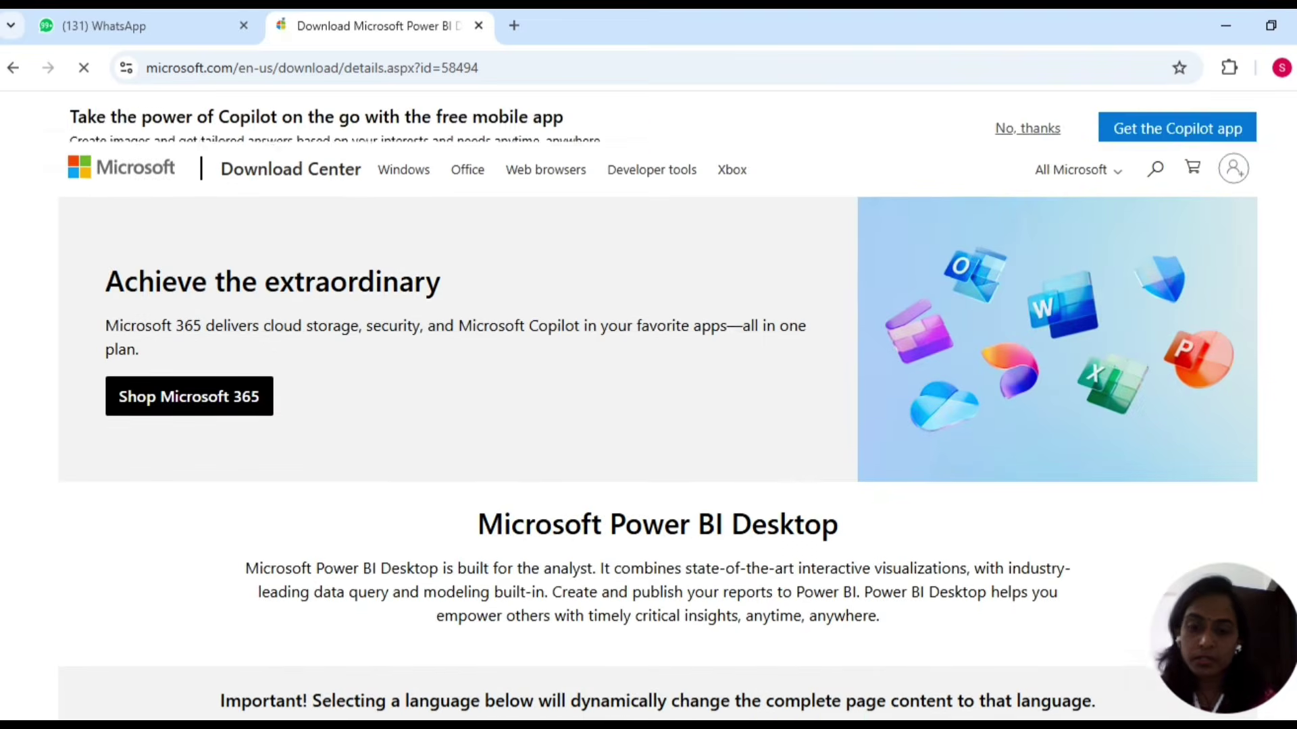
Look over the Microsoft Power BI Desktop download page down to its language selection
scroll(648, 405, down, 4)
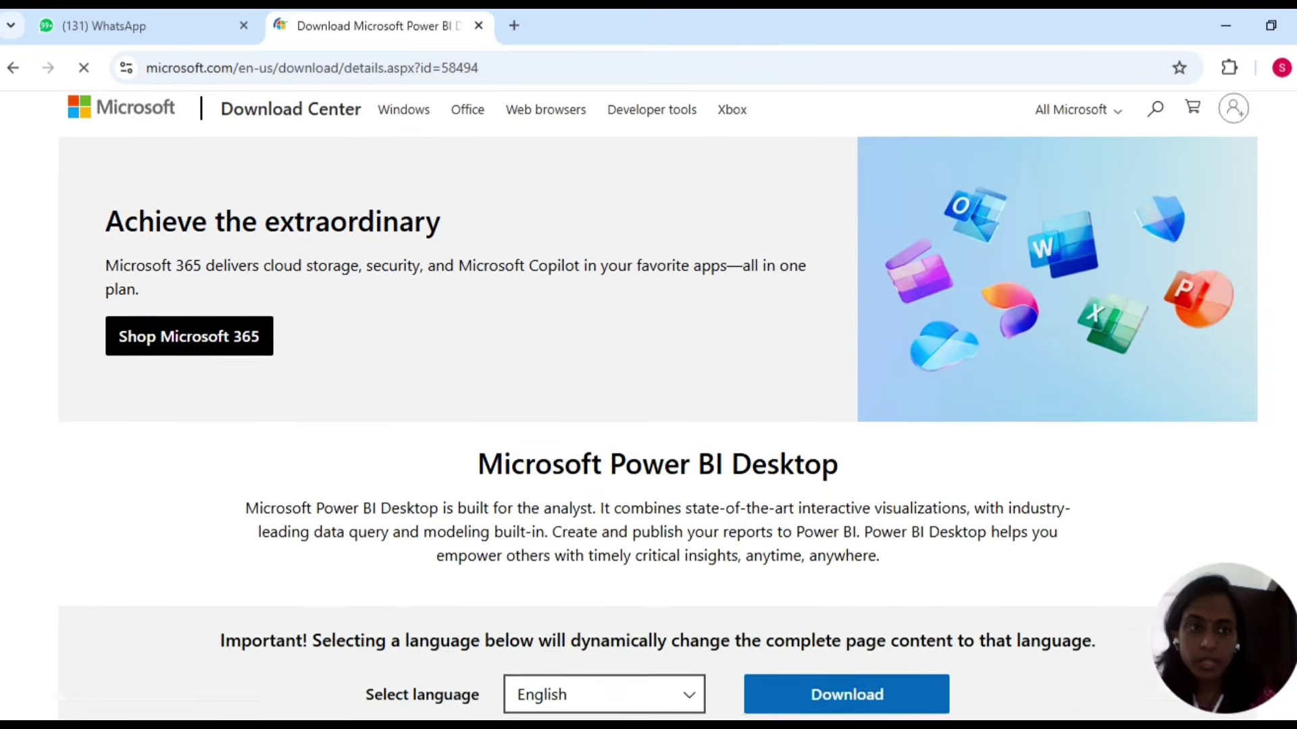
scroll(1263, 196, down, 1)
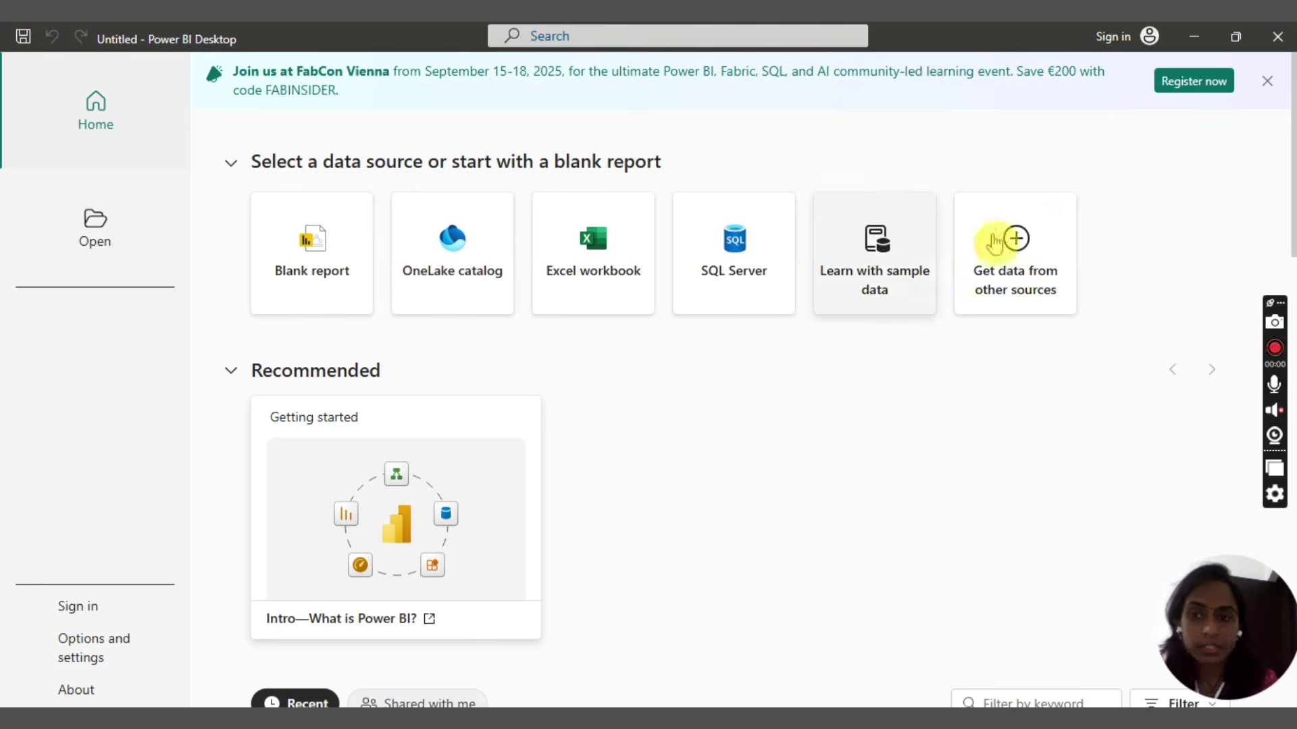
Look through the start screen's data source options, recommended content and list of recent reports
scroll(1291, 194, down, 5)
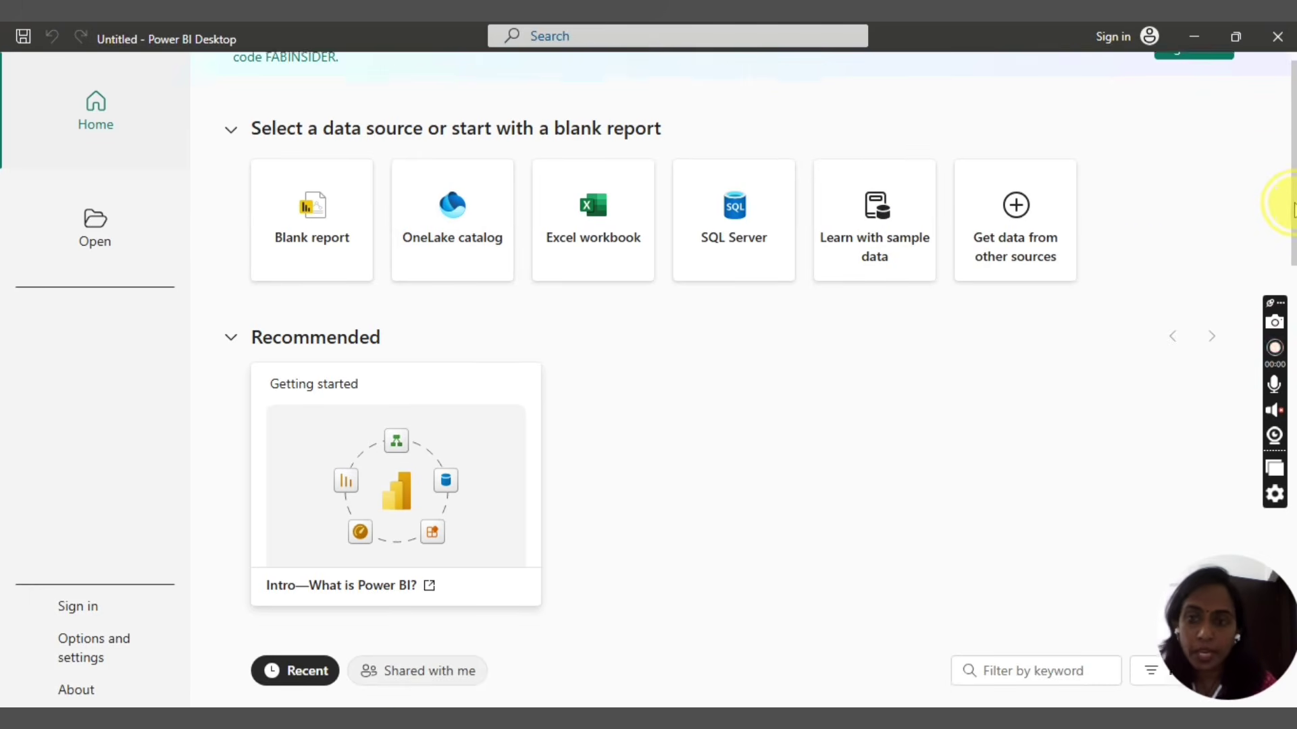
scroll(1292, 202, down, 2)
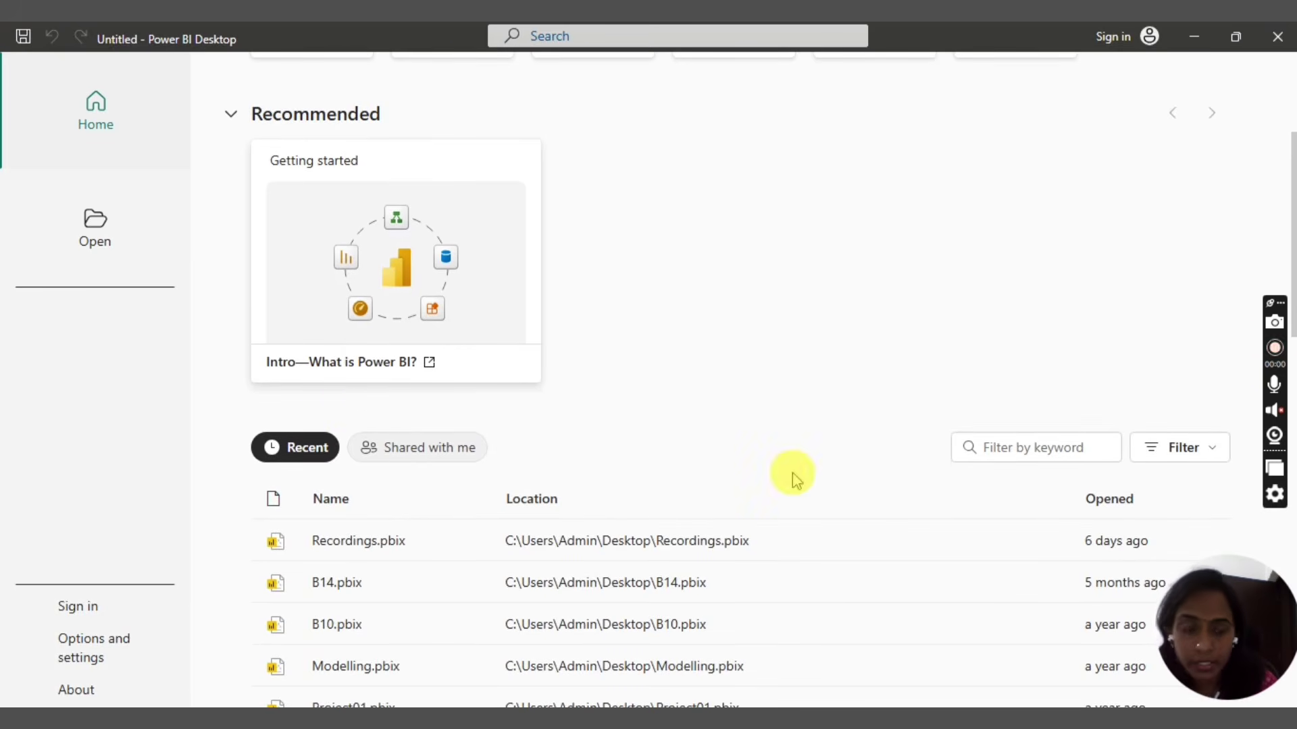
scroll(1286, 158, down, 1)
scroll(1286, 158, down, 5)
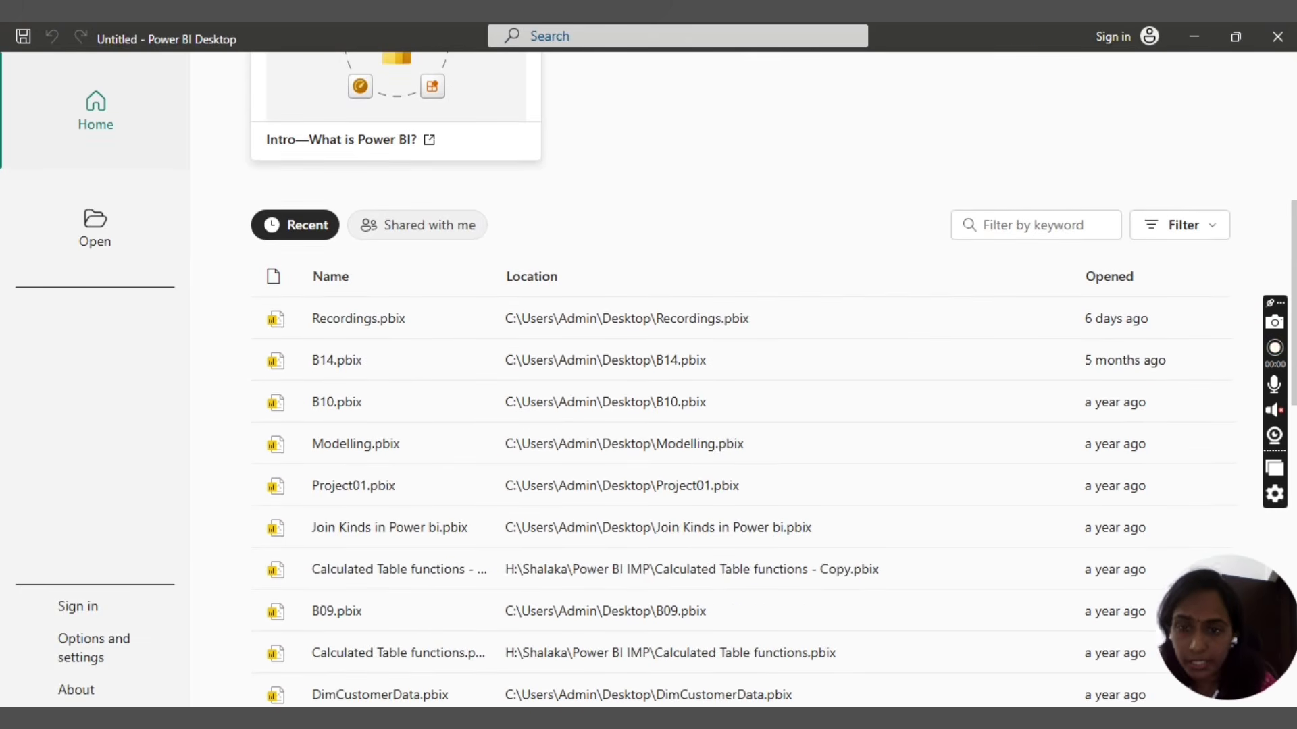
scroll(738, 379, down, 2)
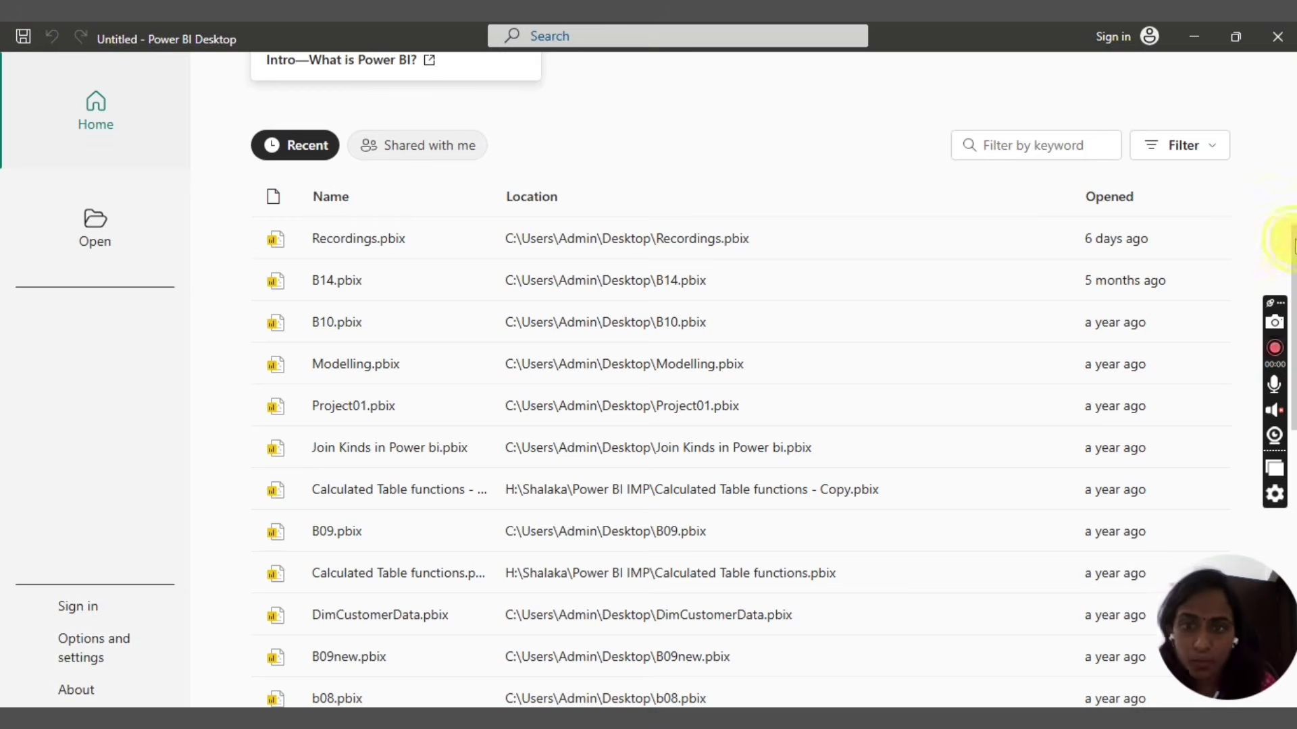
scroll(772, 381, down, 9)
drag(1287, 342, 1276, 34)
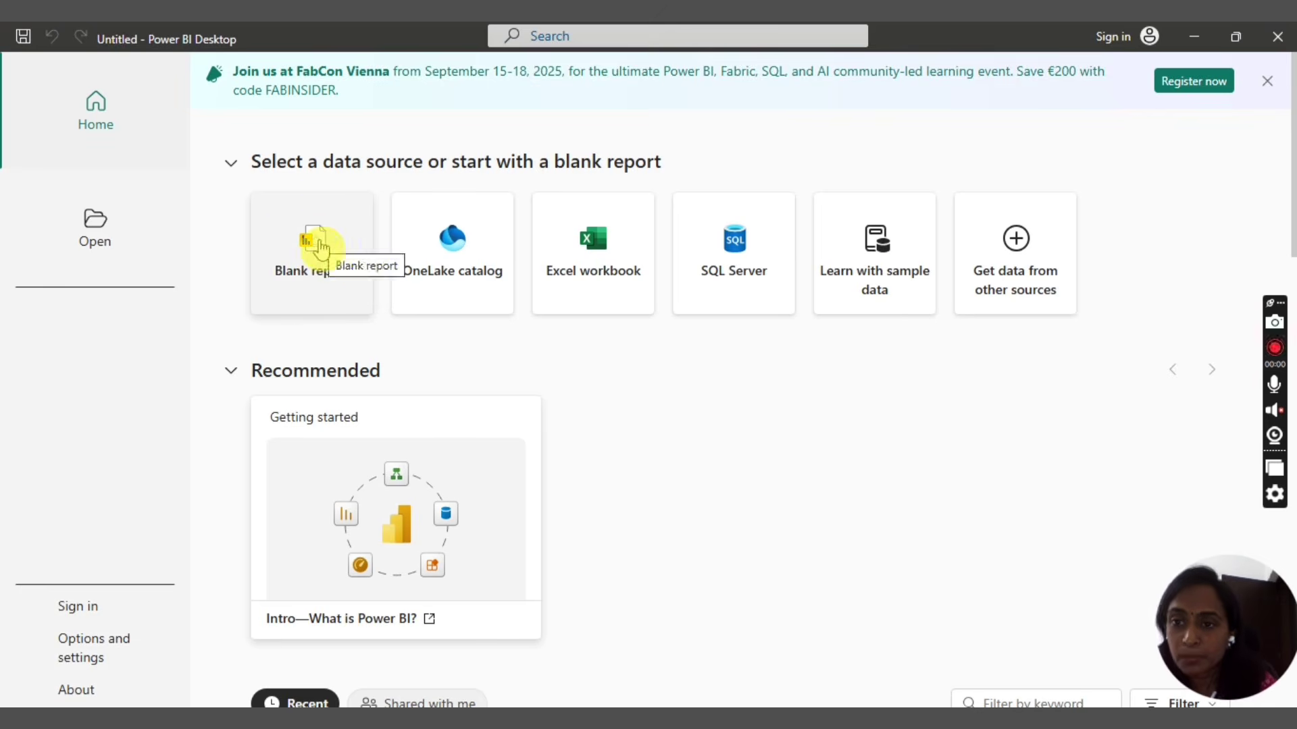
Create a new blank report
click(321, 249)
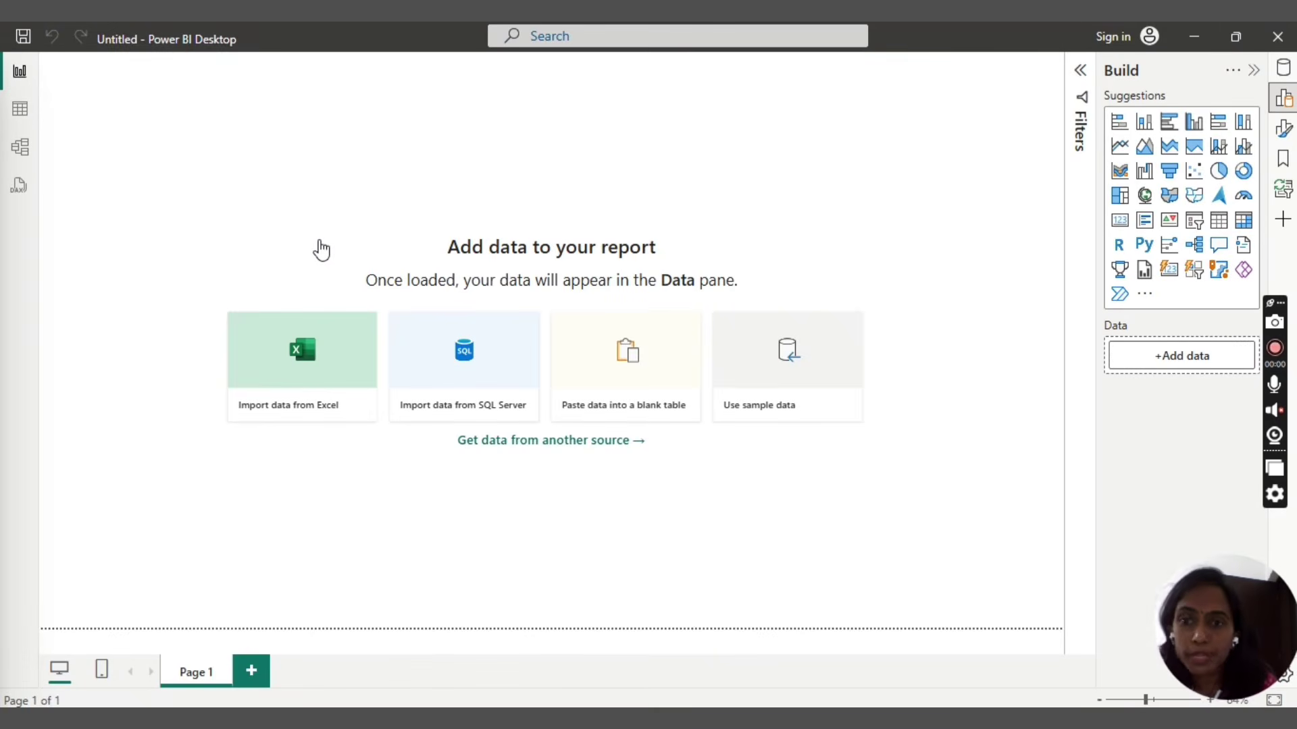
click(319, 241)
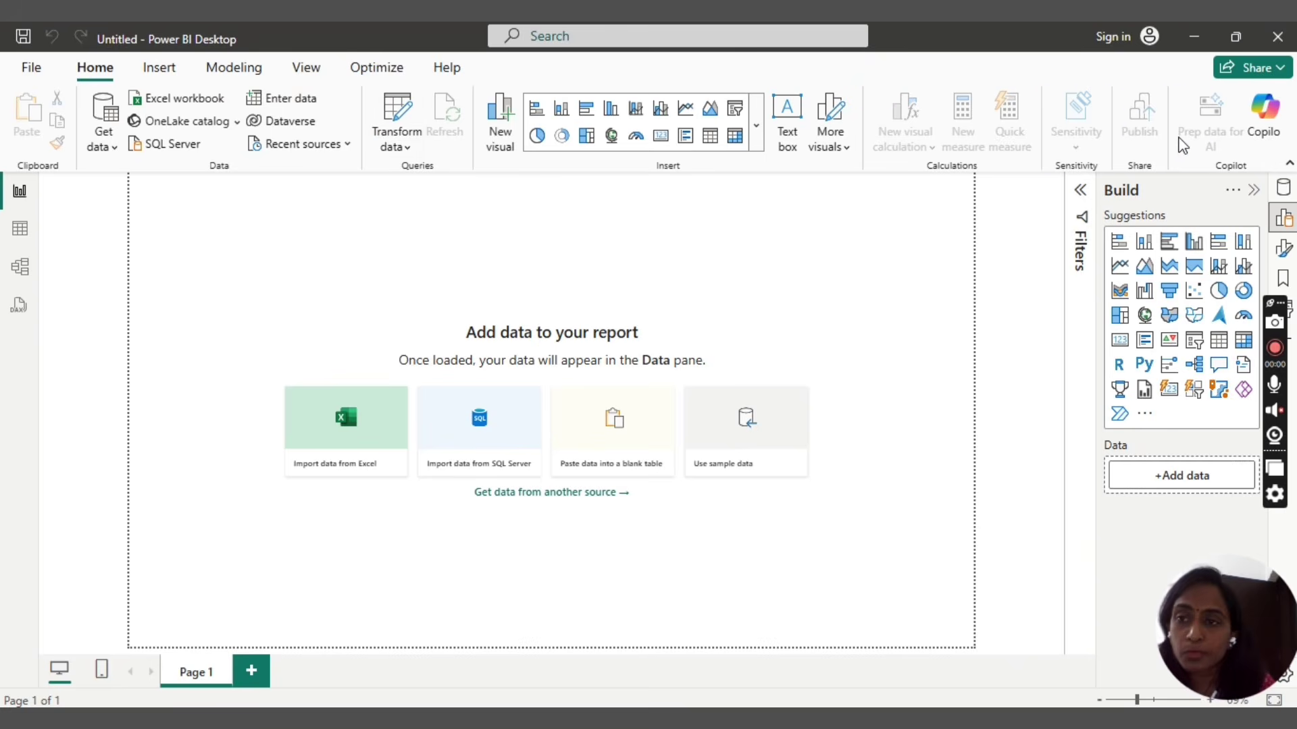
Try the collapsed ribbon layout and restore it, and look over the File, Insert and Modeling commands before returning to the Home commands
click(1288, 167)
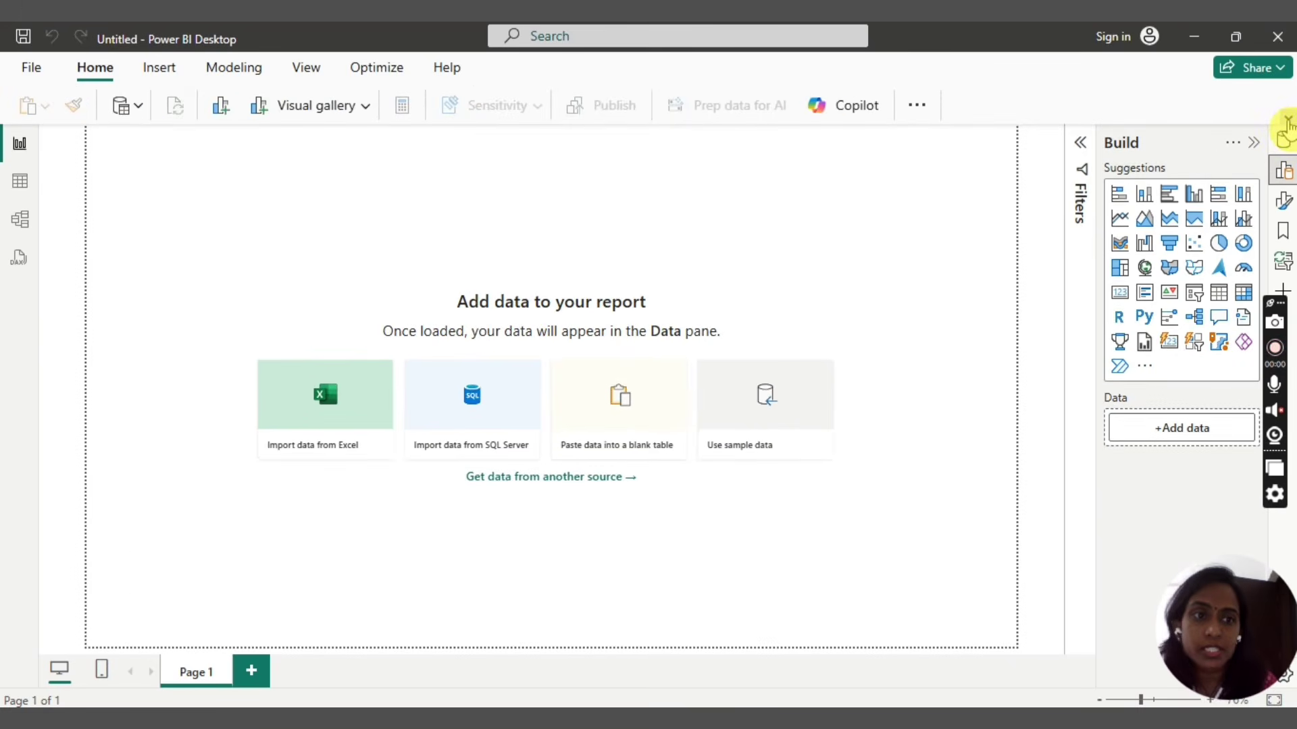
click(1287, 122)
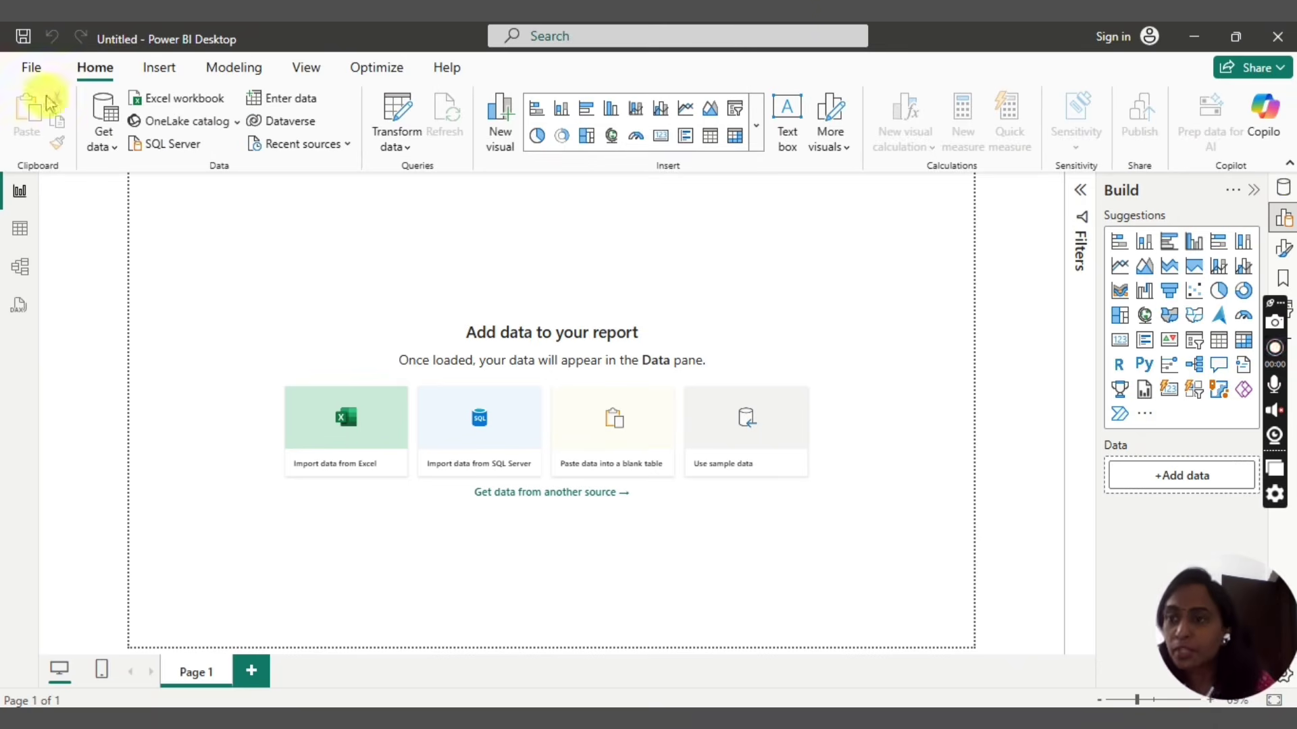
click(31, 68)
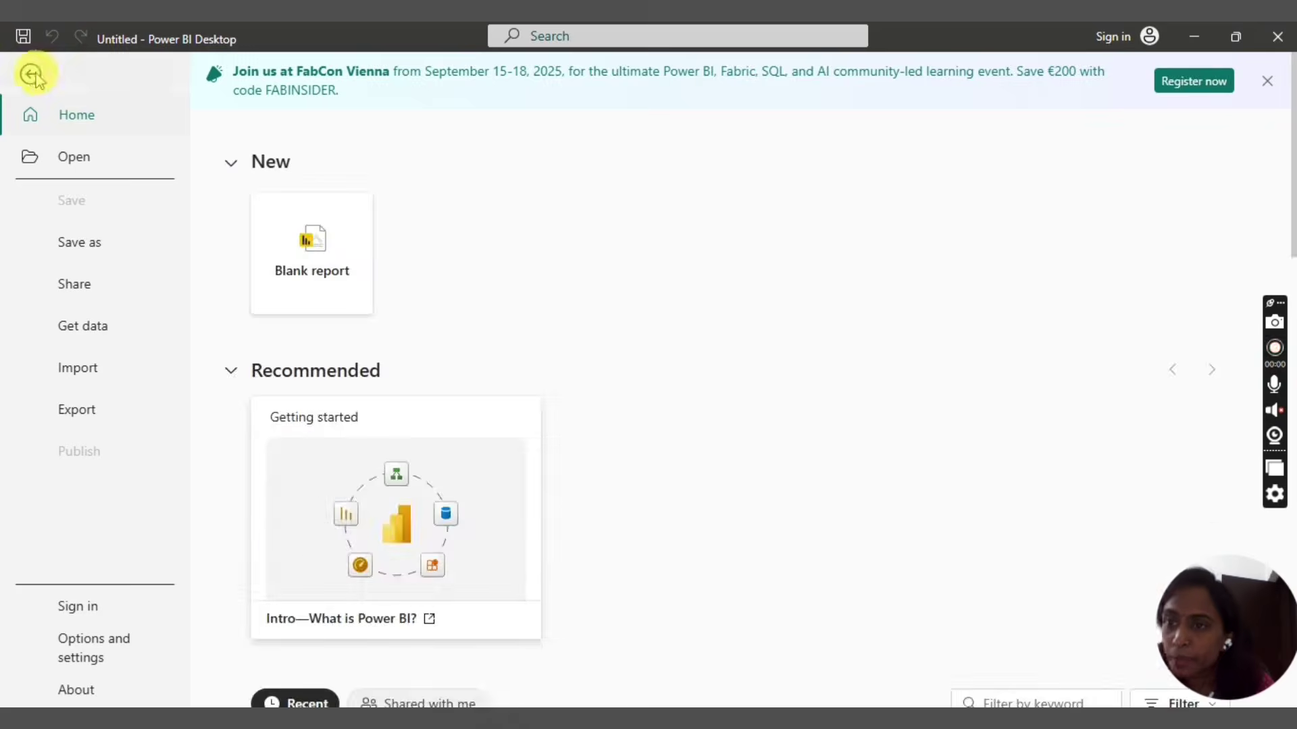
click(31, 75)
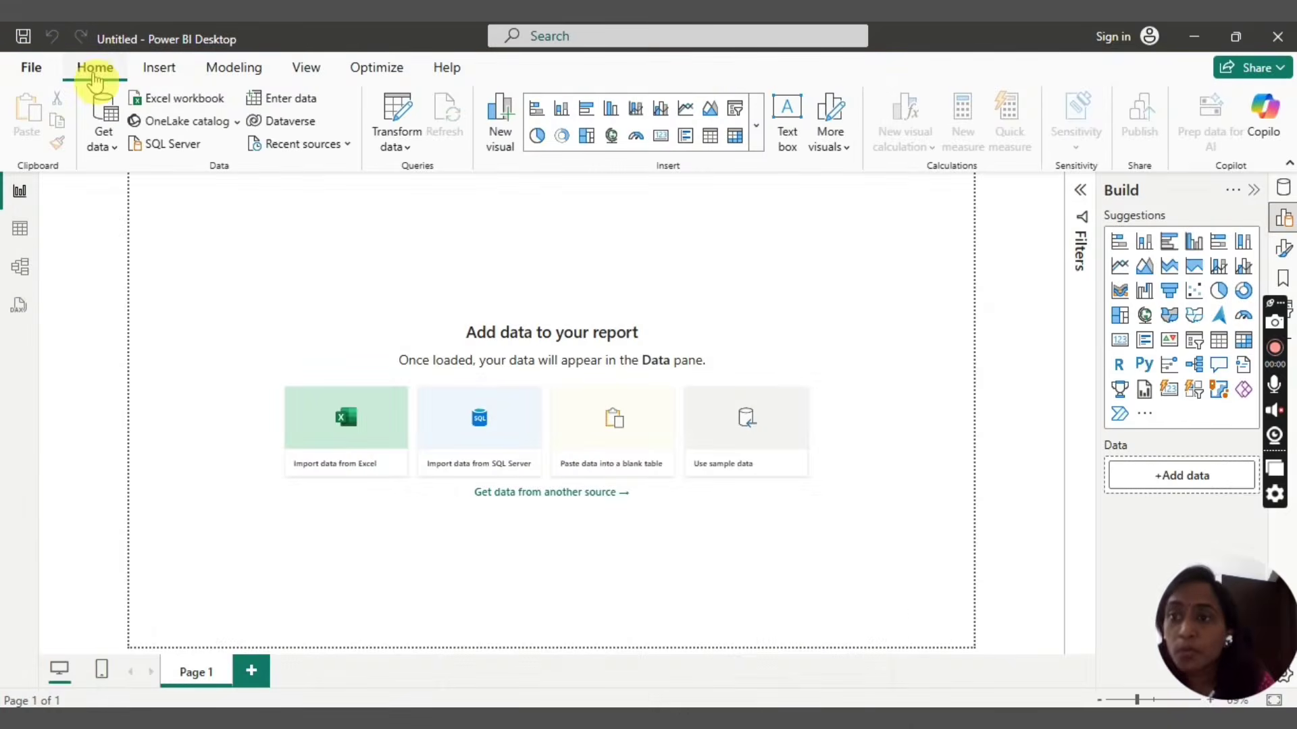
click(167, 74)
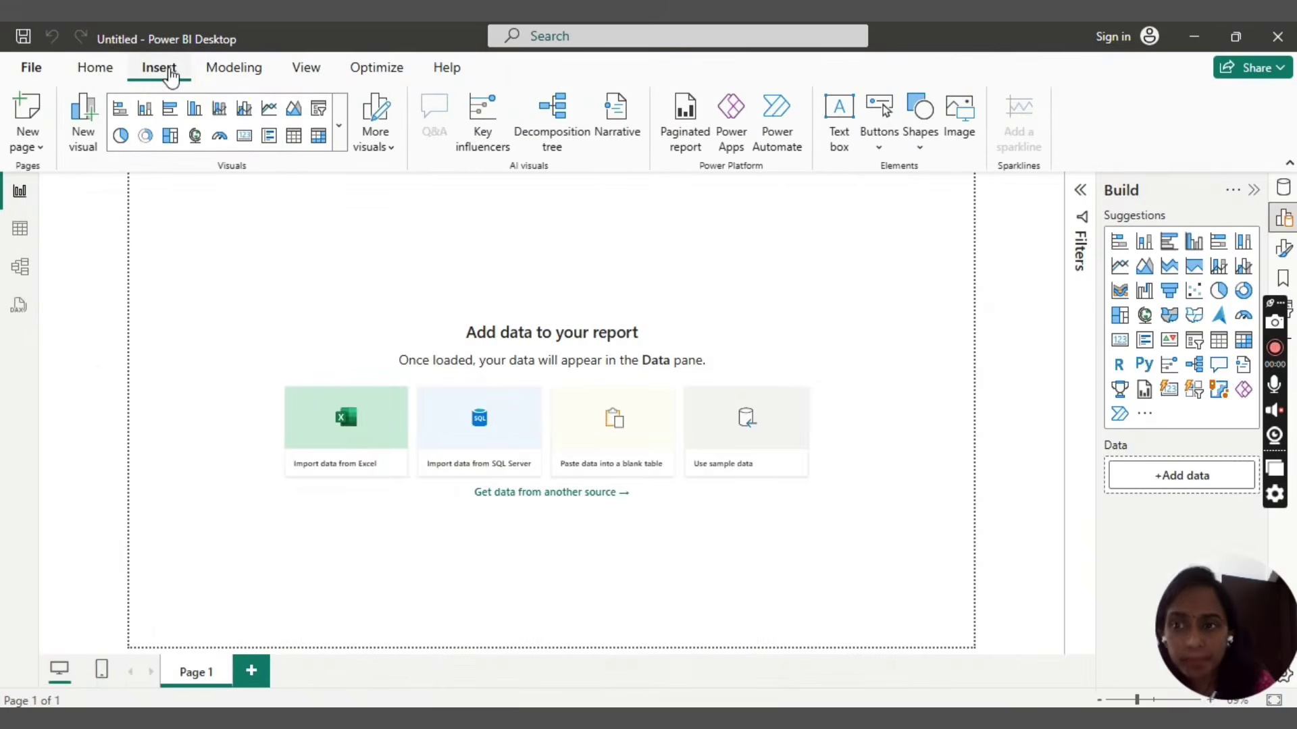
click(226, 85)
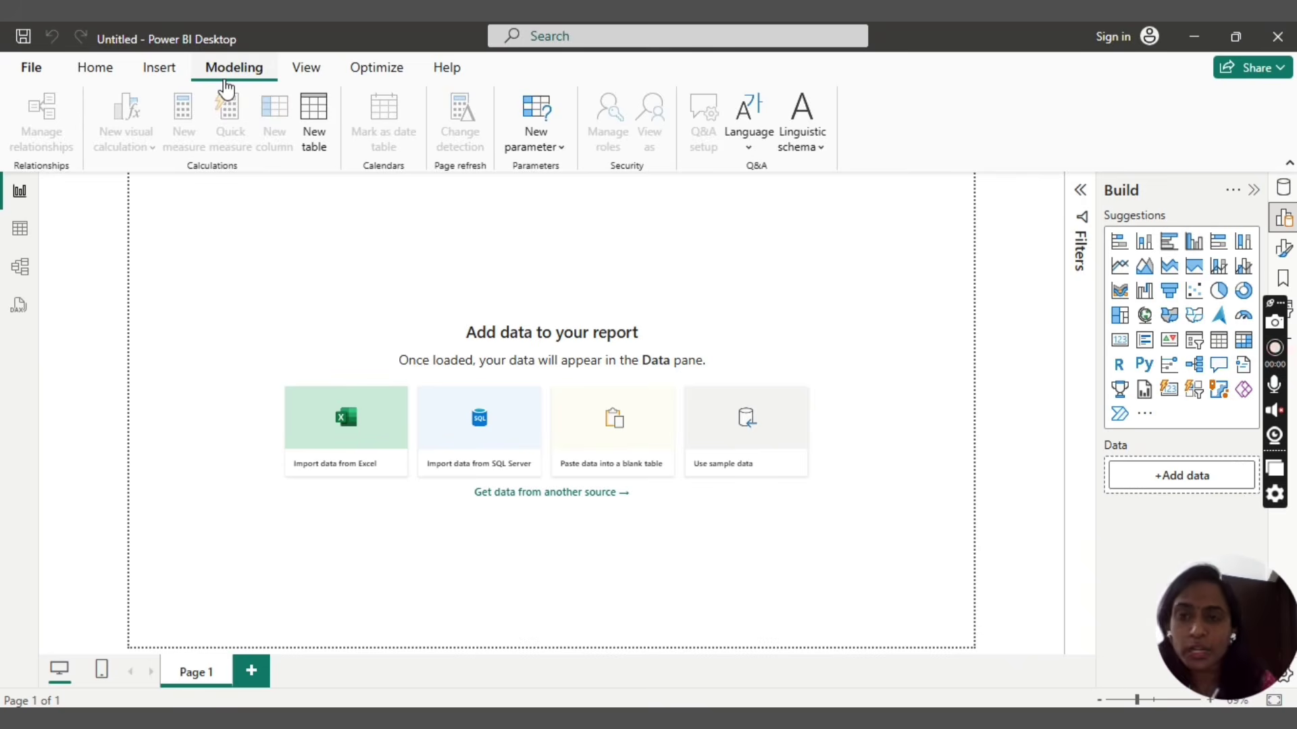
click(93, 76)
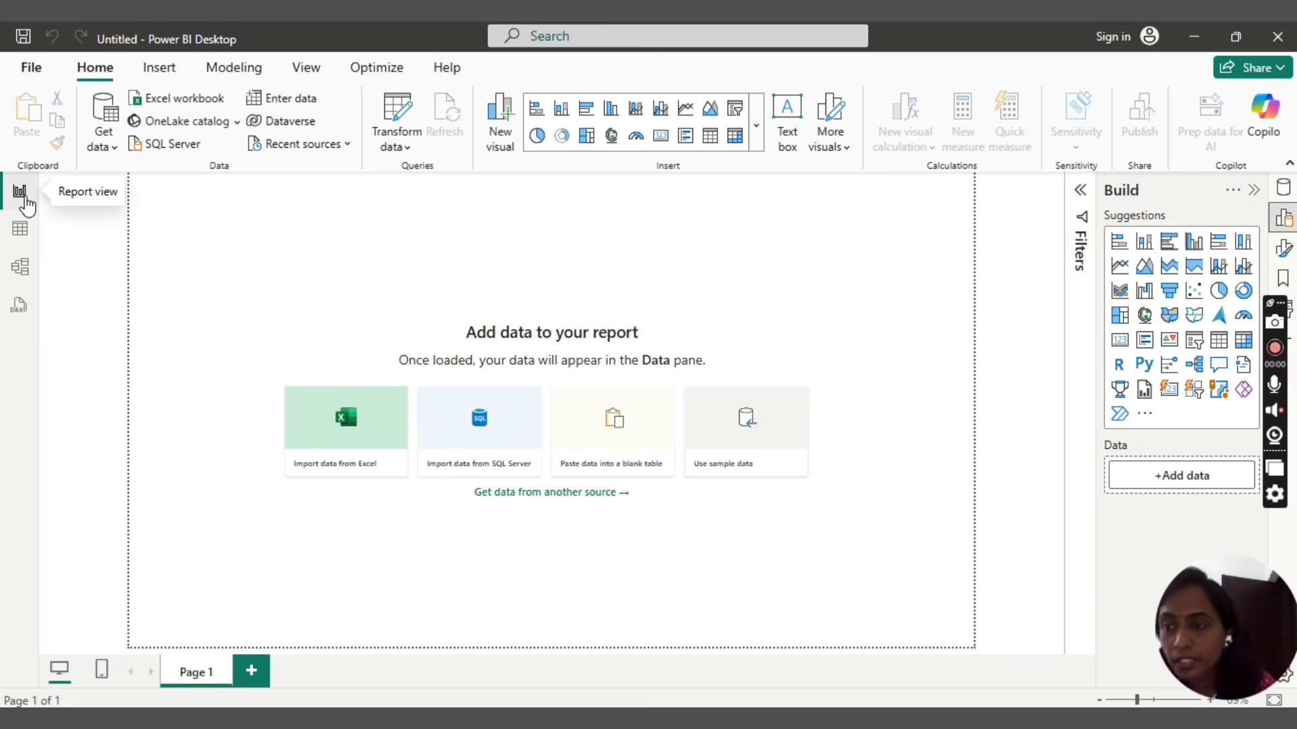
Look at the empty report in Table view, Model view and DAX query view, and return to Report view
click(22, 229)
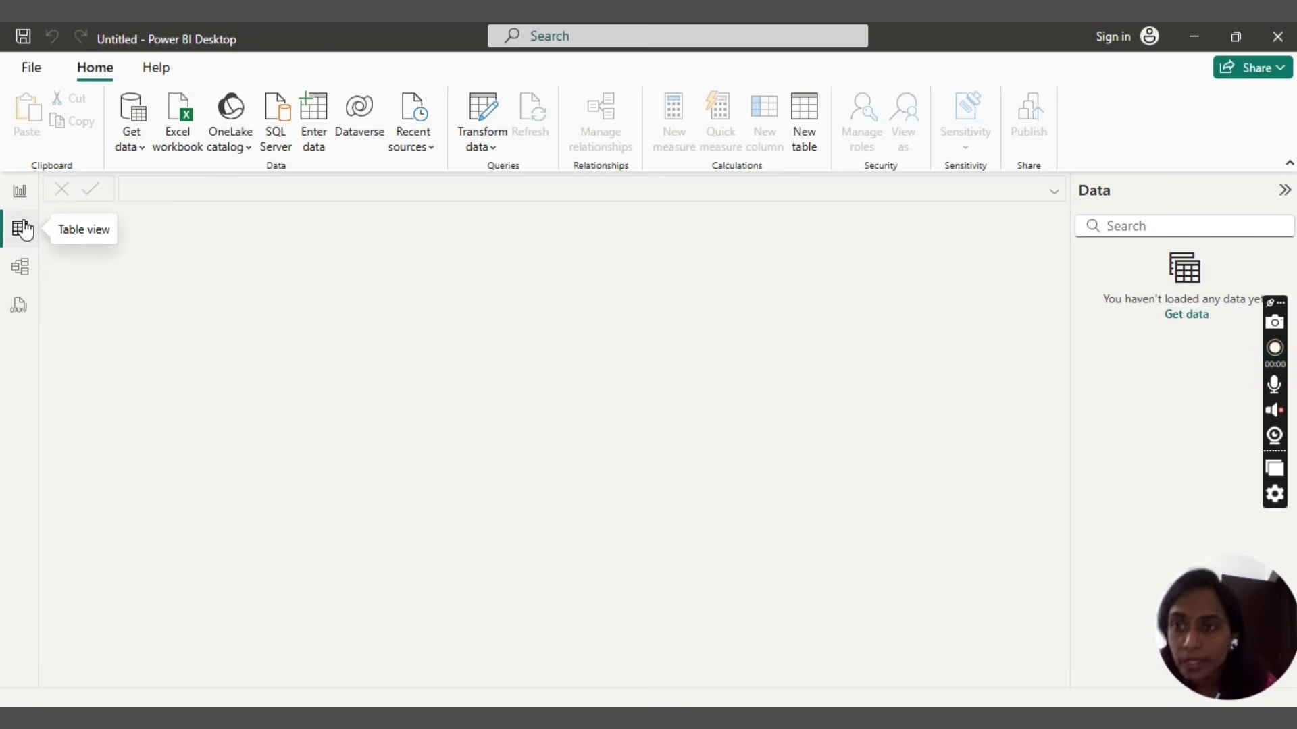
click(16, 235)
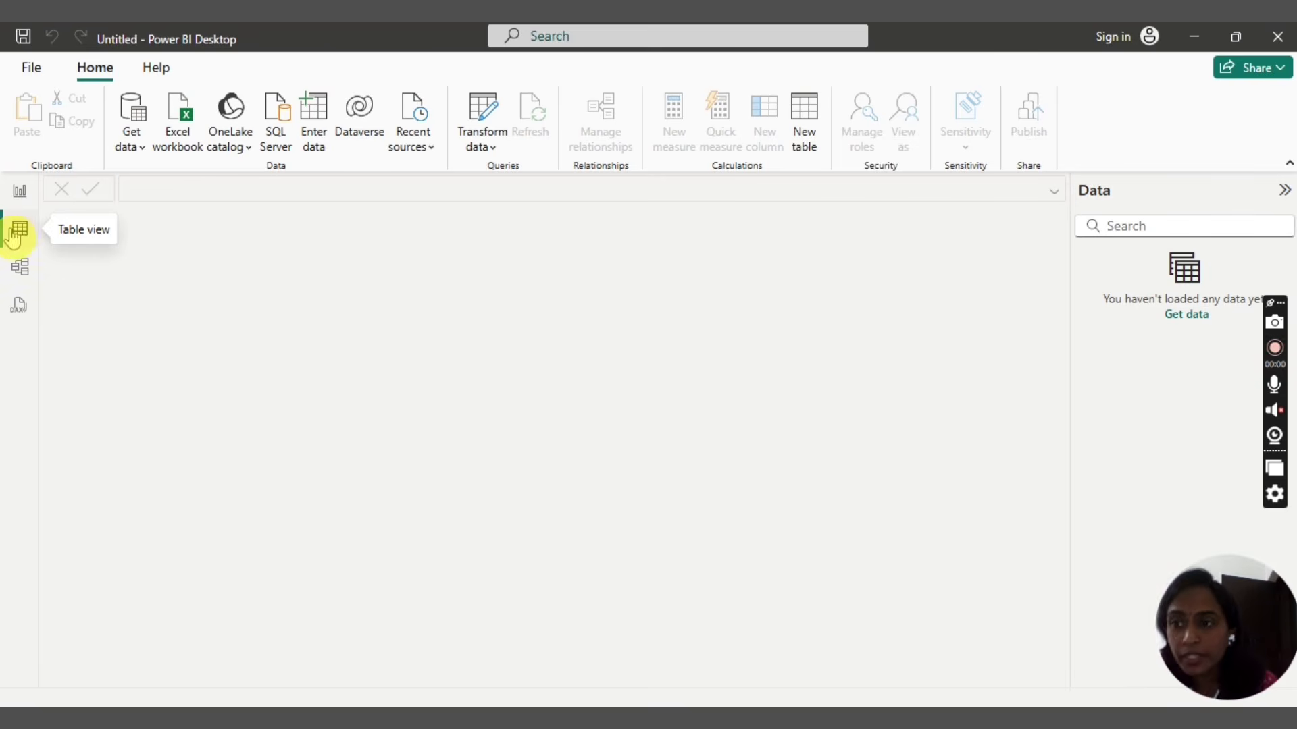
click(23, 268)
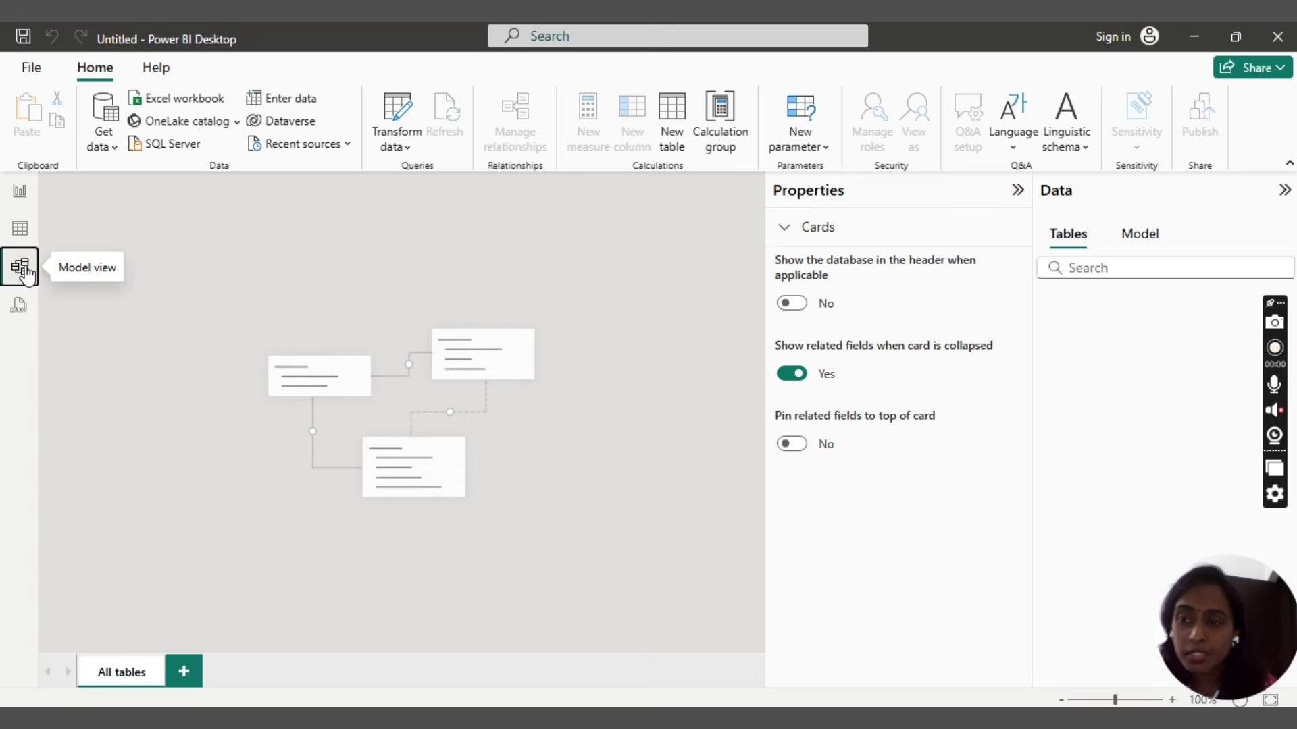
click(23, 272)
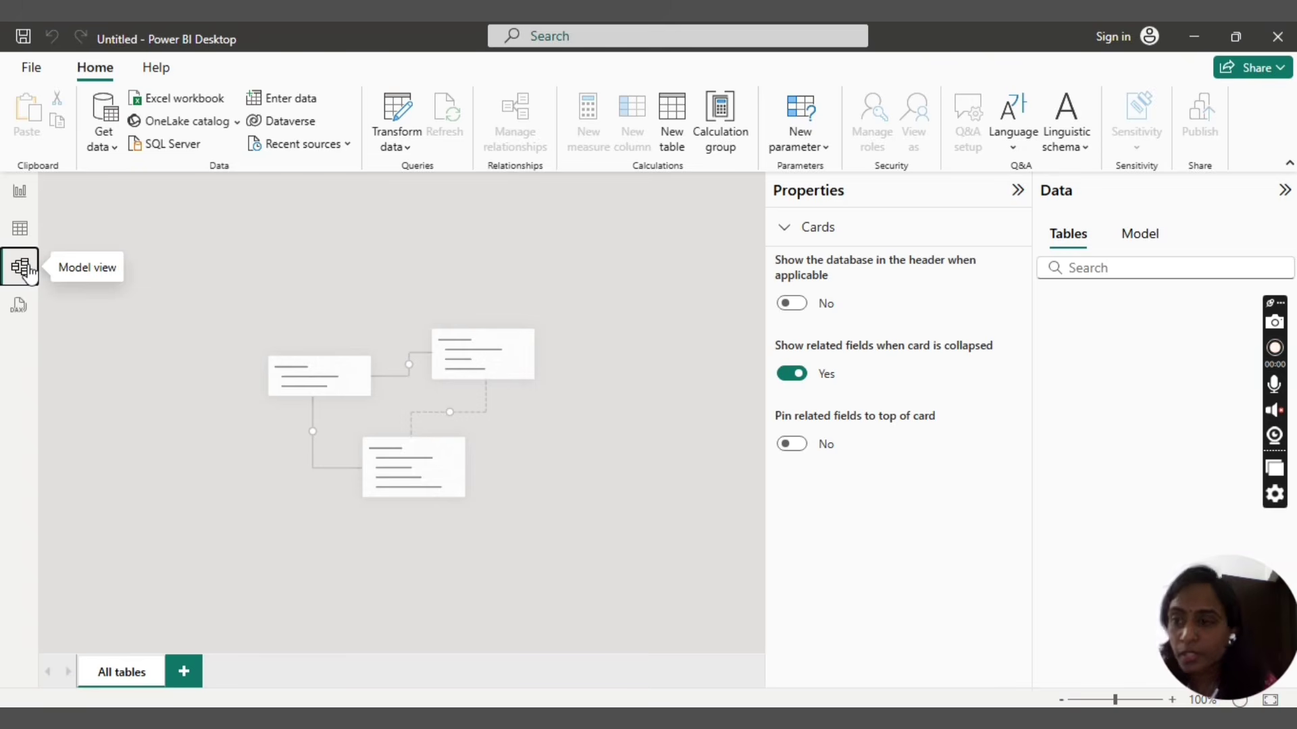
click(22, 306)
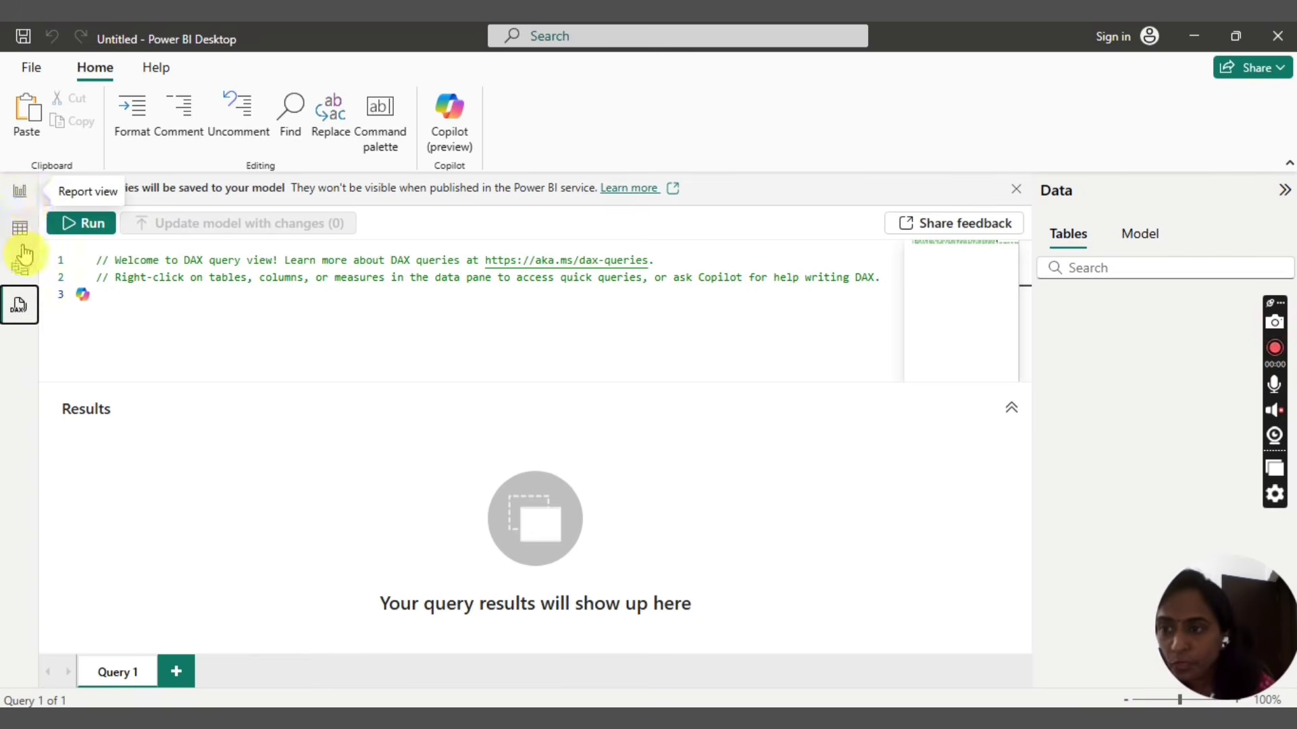
click(21, 192)
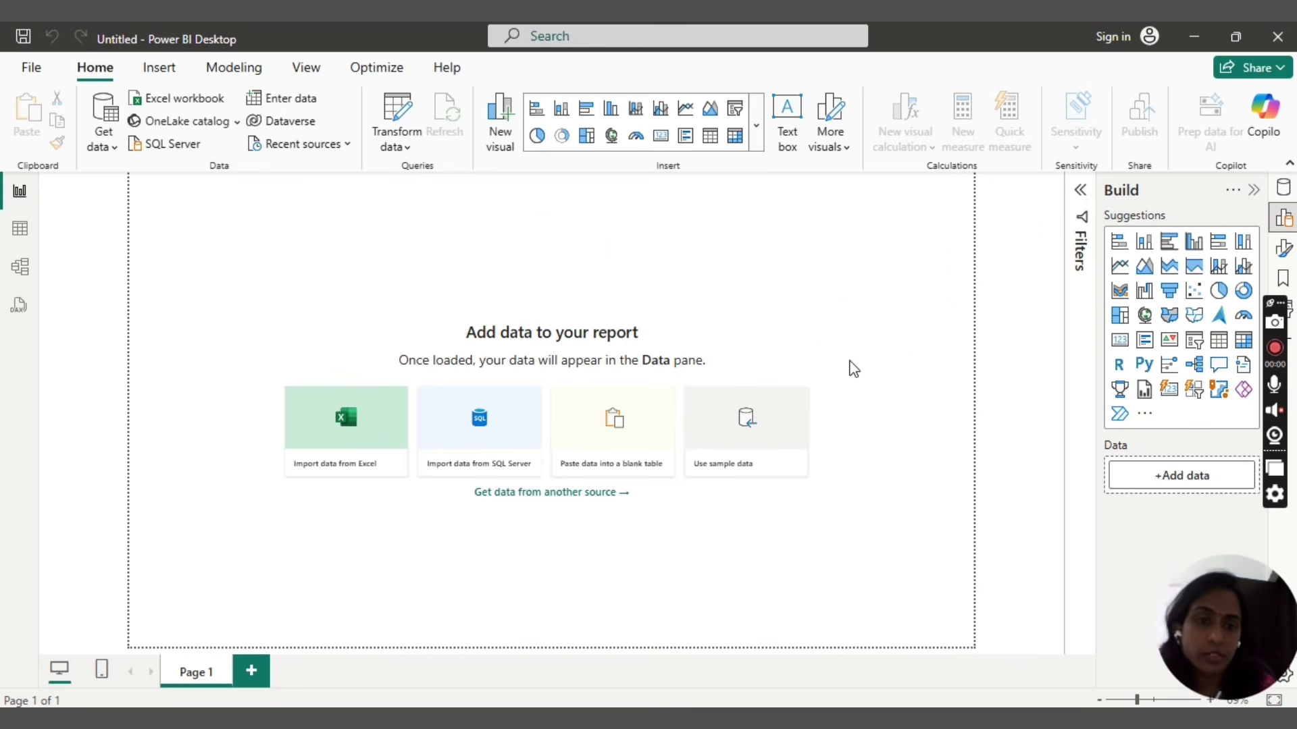
Collapse the Build pane, and try expanding the Filters pane before leaving it collapsed
click(1252, 189)
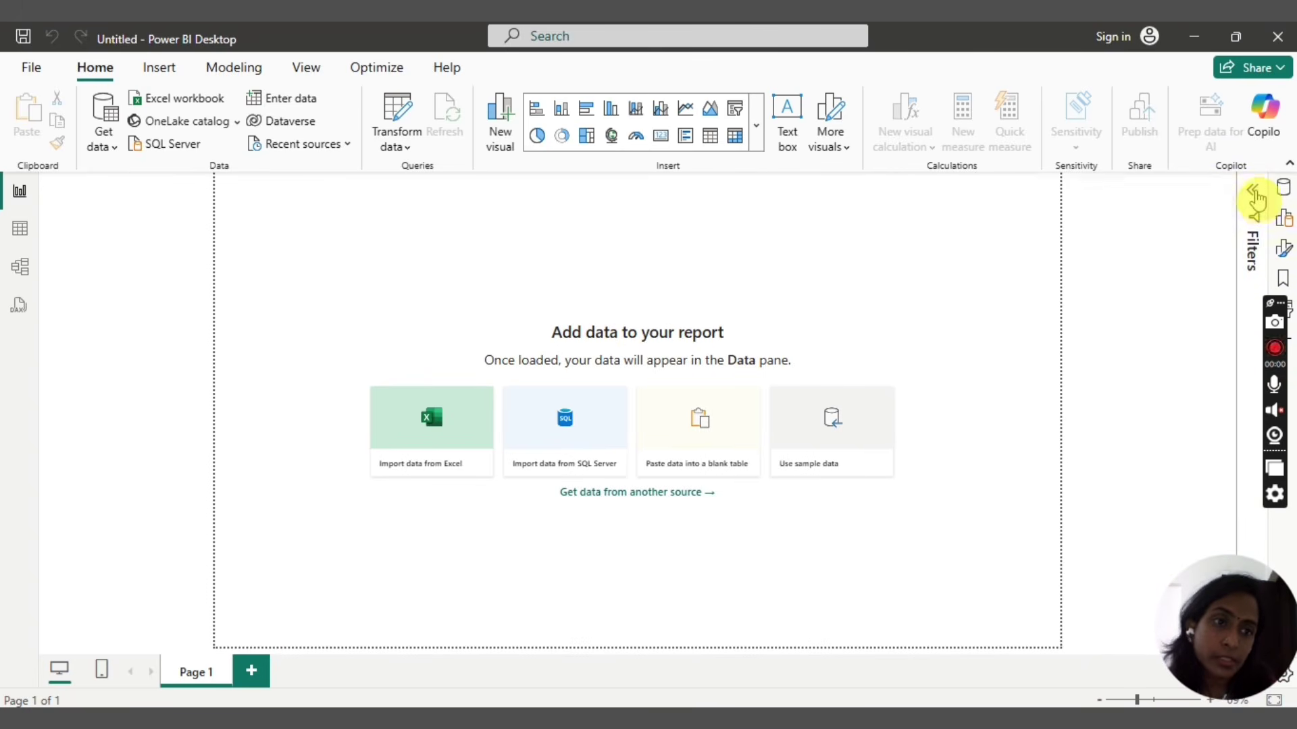
click(1253, 193)
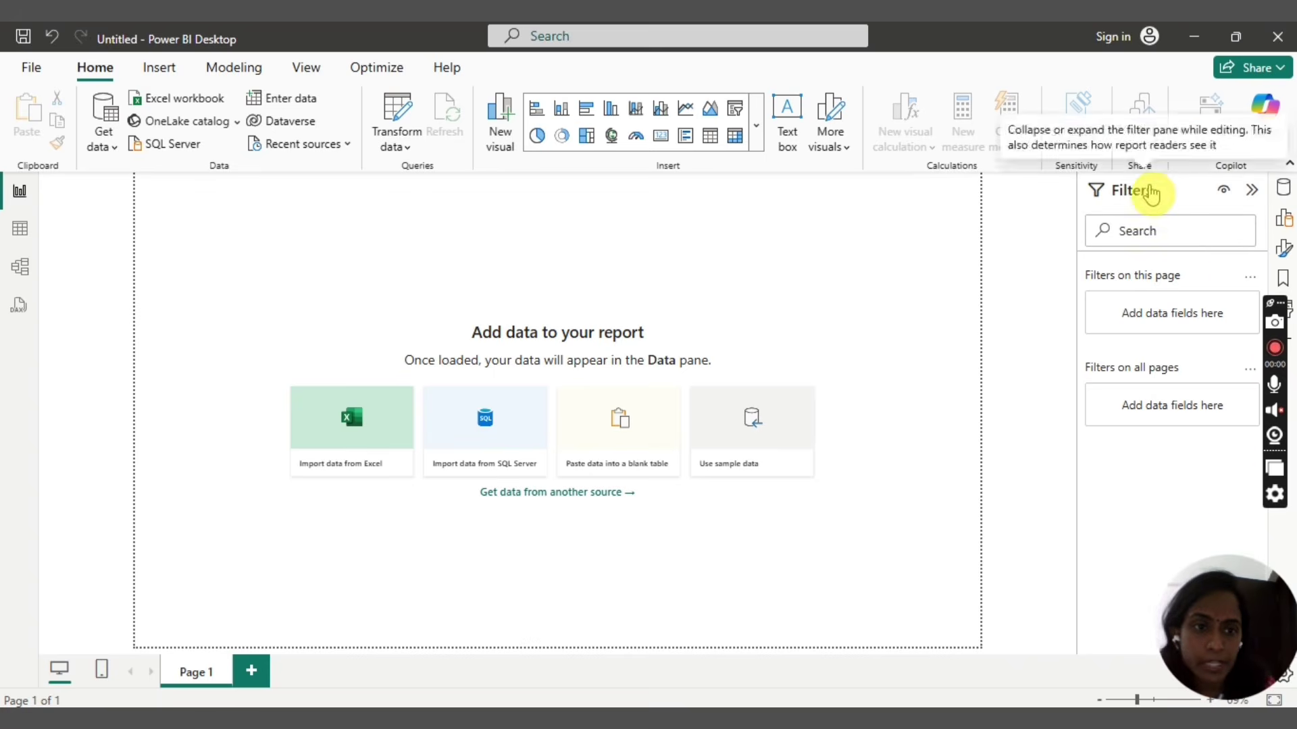
click(1274, 214)
click(1252, 192)
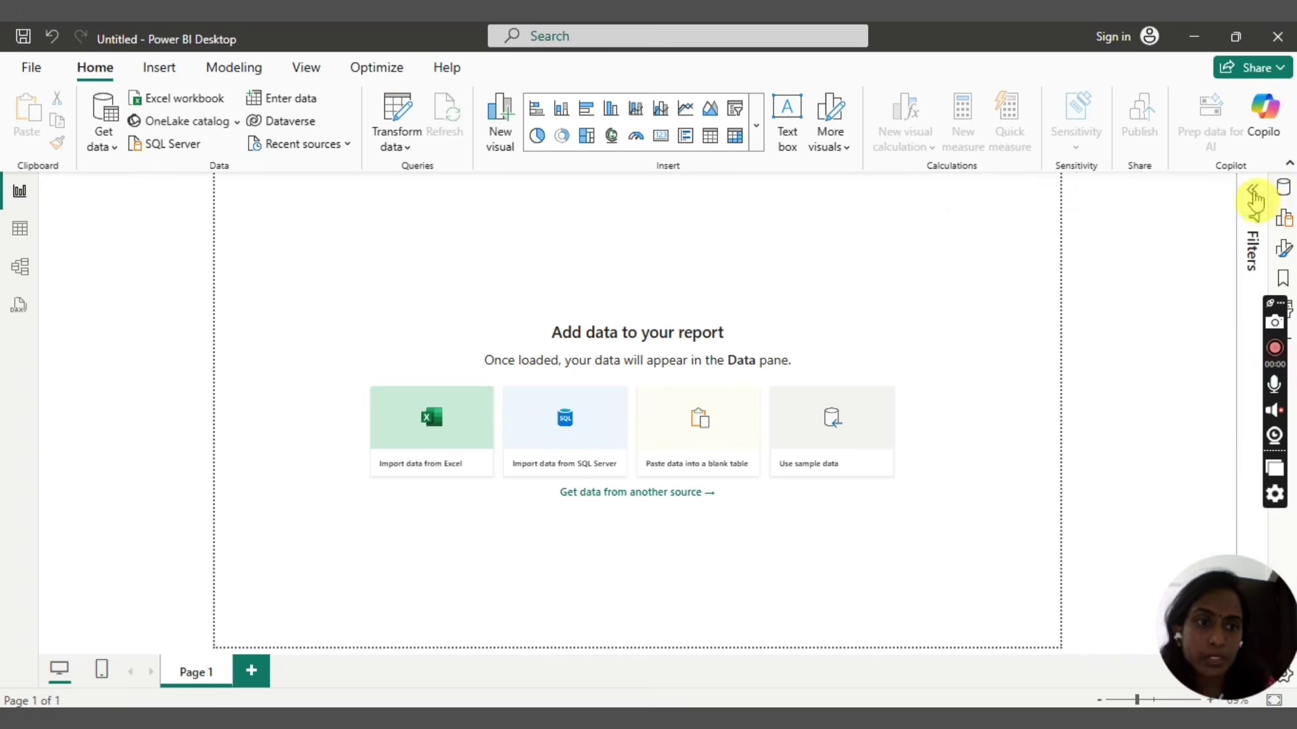
click(1253, 194)
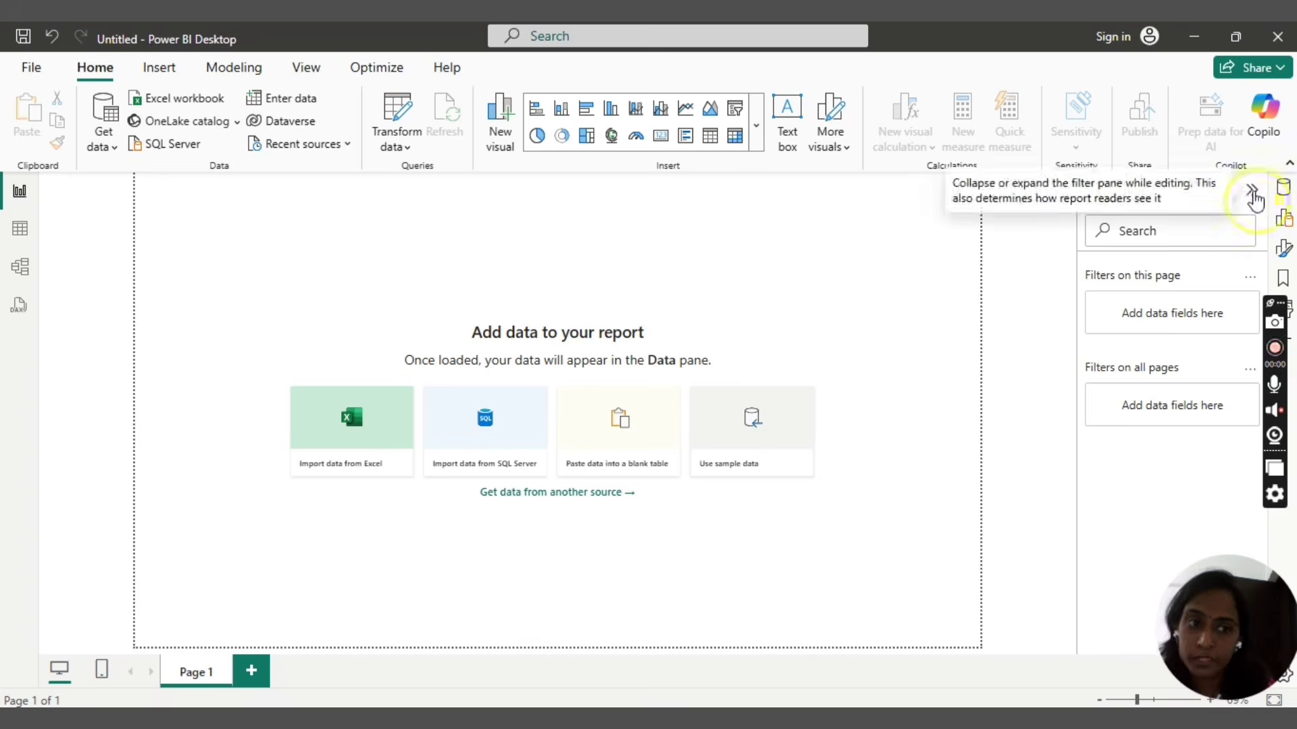
click(1253, 195)
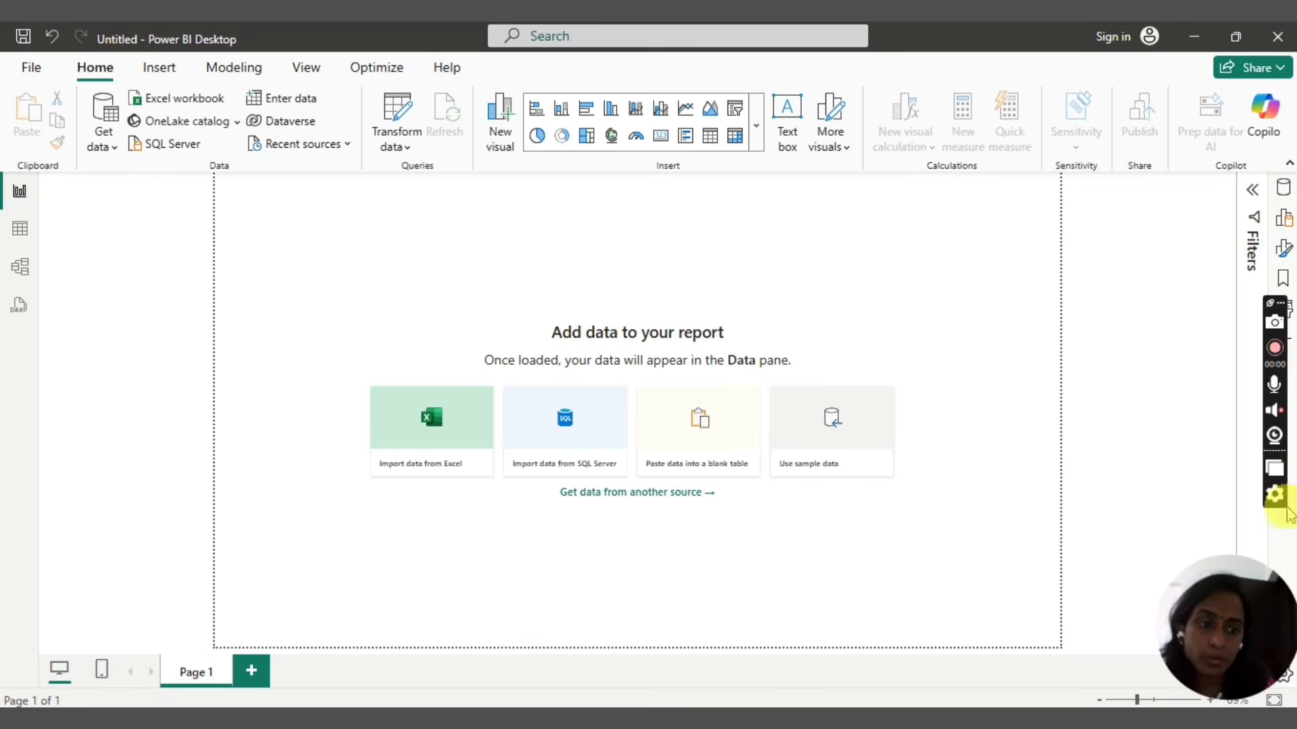
drag(1272, 494, 1256, 524)
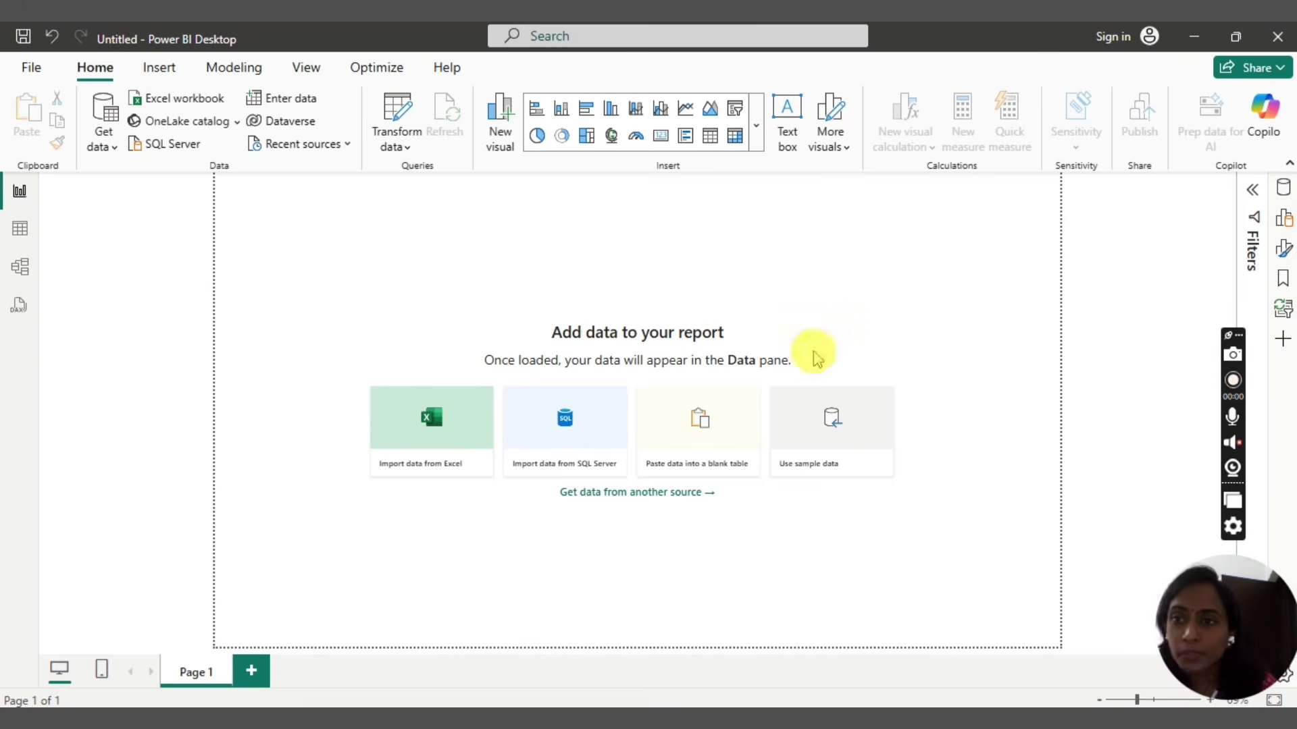
Show the Selection pane beside the report canvas
click(309, 72)
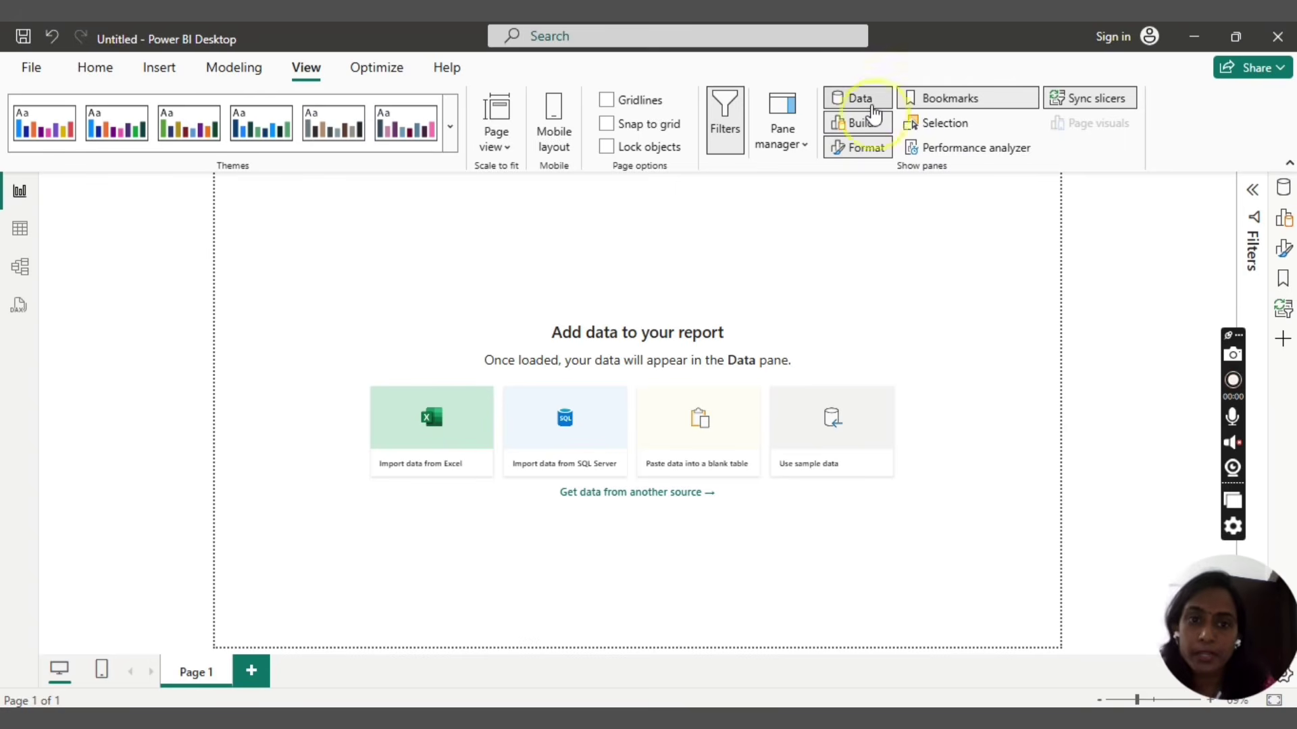
click(870, 102)
click(872, 103)
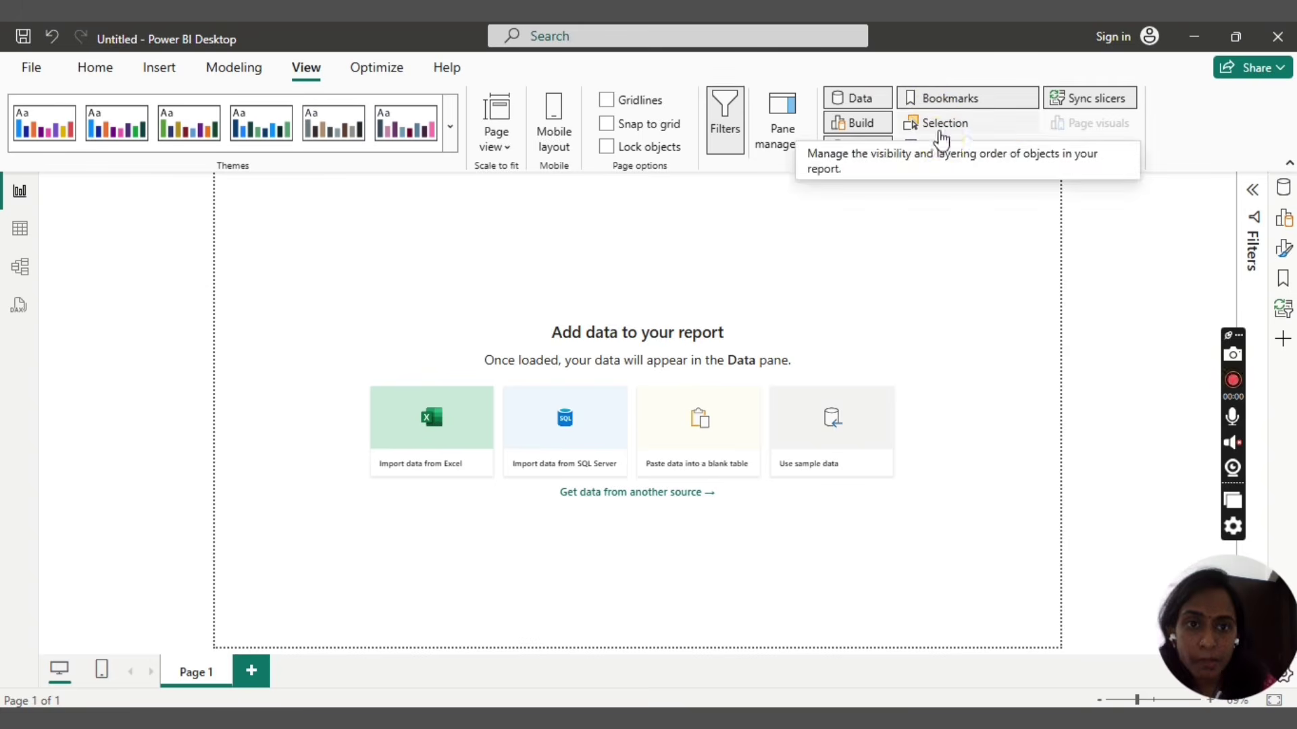
click(940, 135)
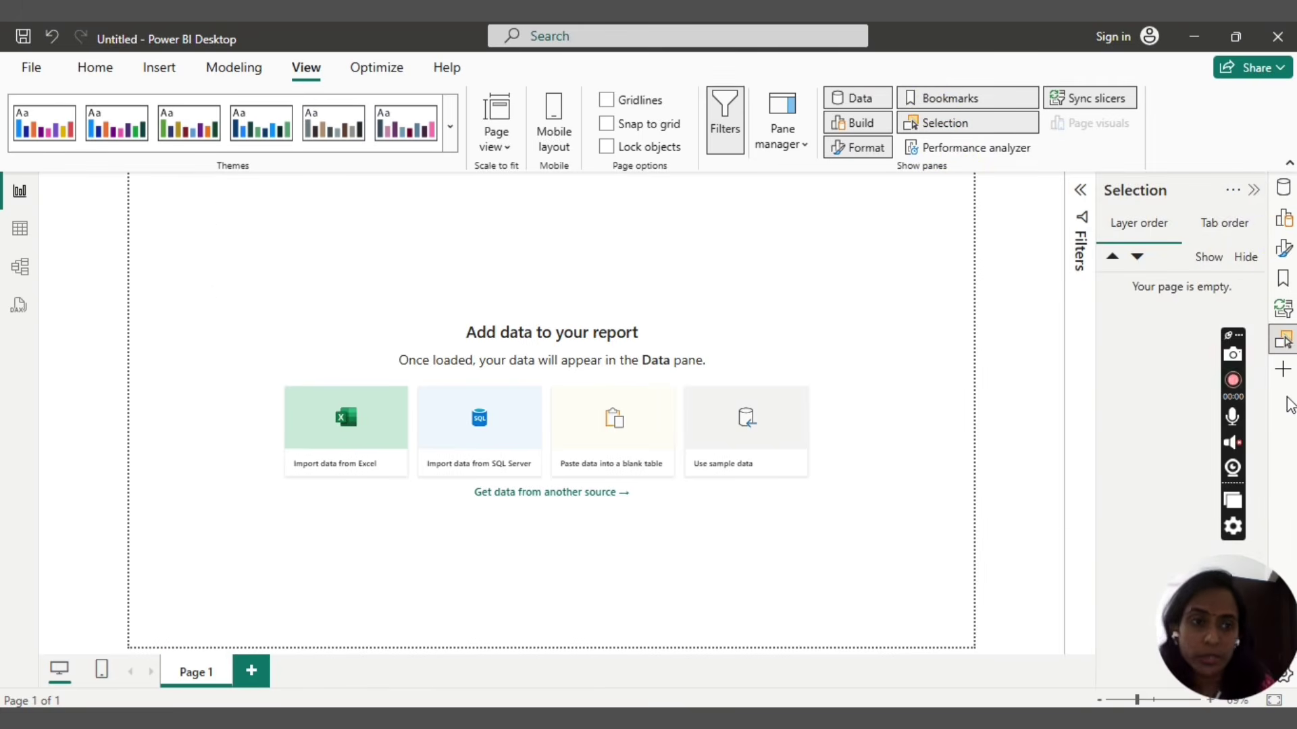
Review the pane manager settings, and replace the open Customize and Selection panes with the Data pane
click(1283, 371)
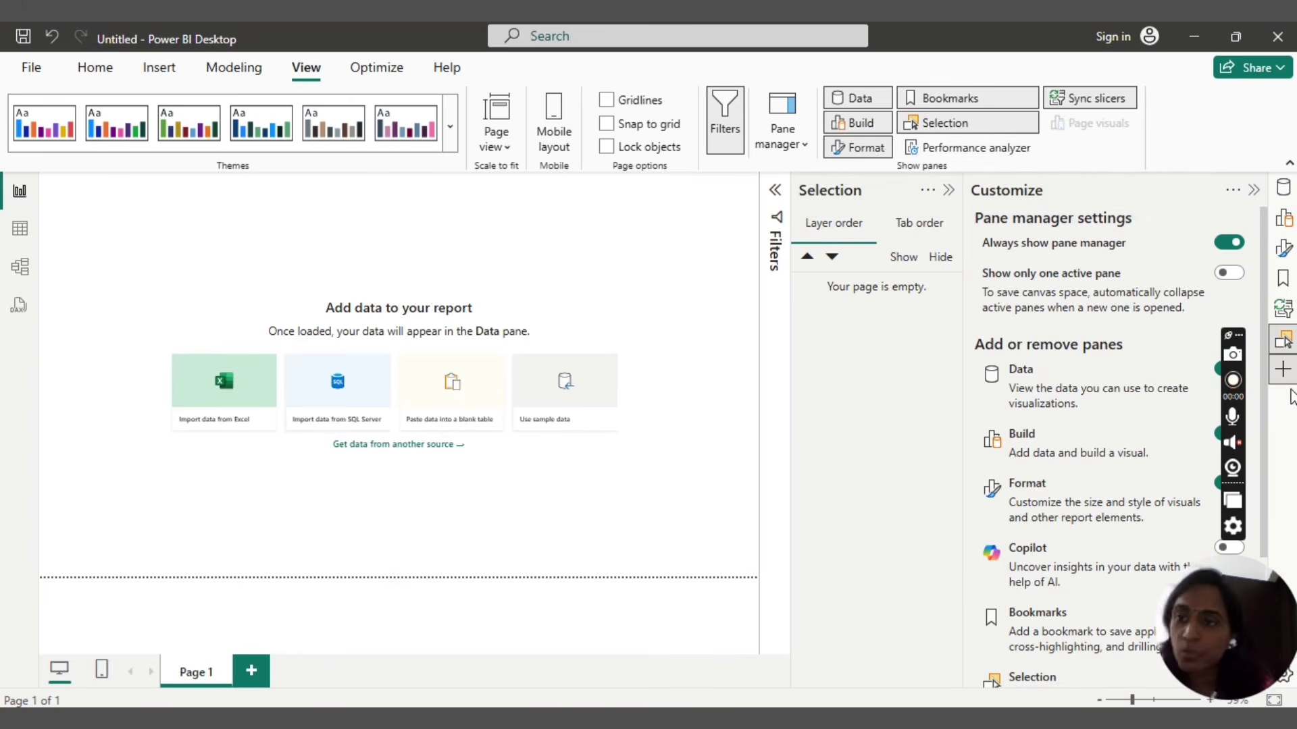
click(1255, 191)
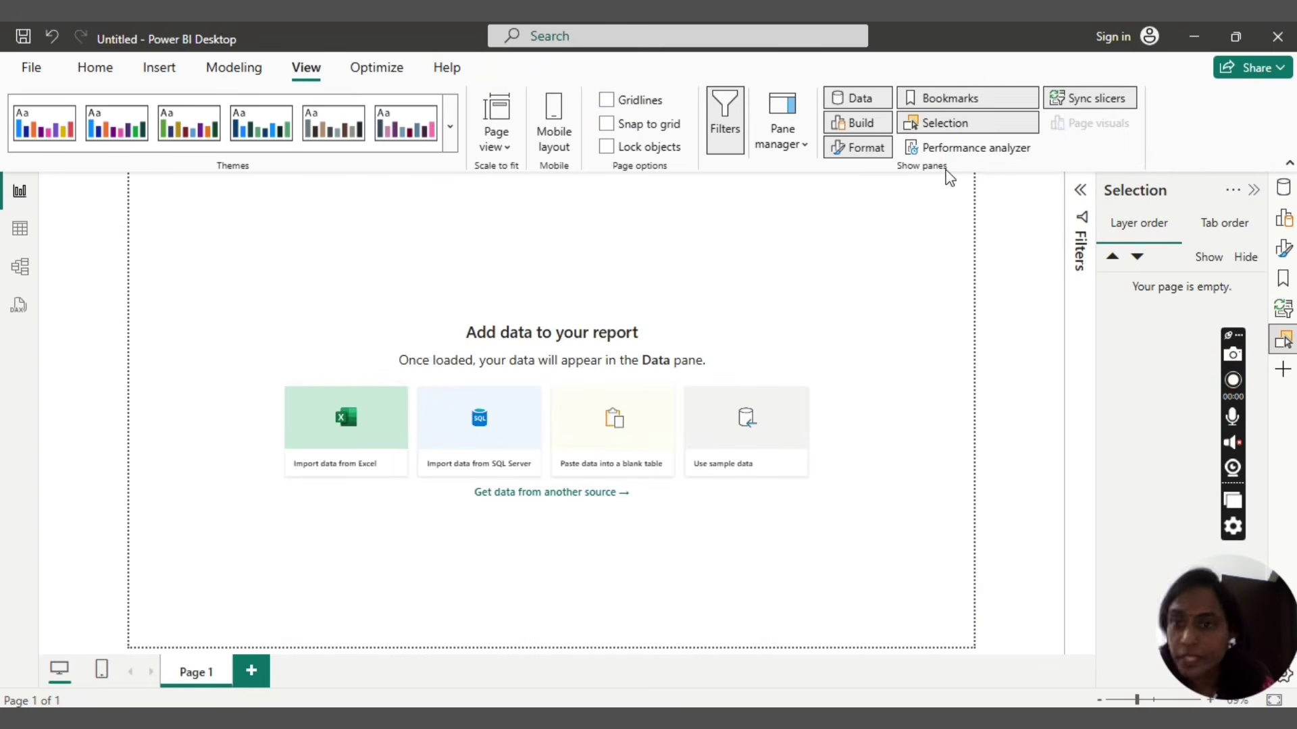
click(1256, 193)
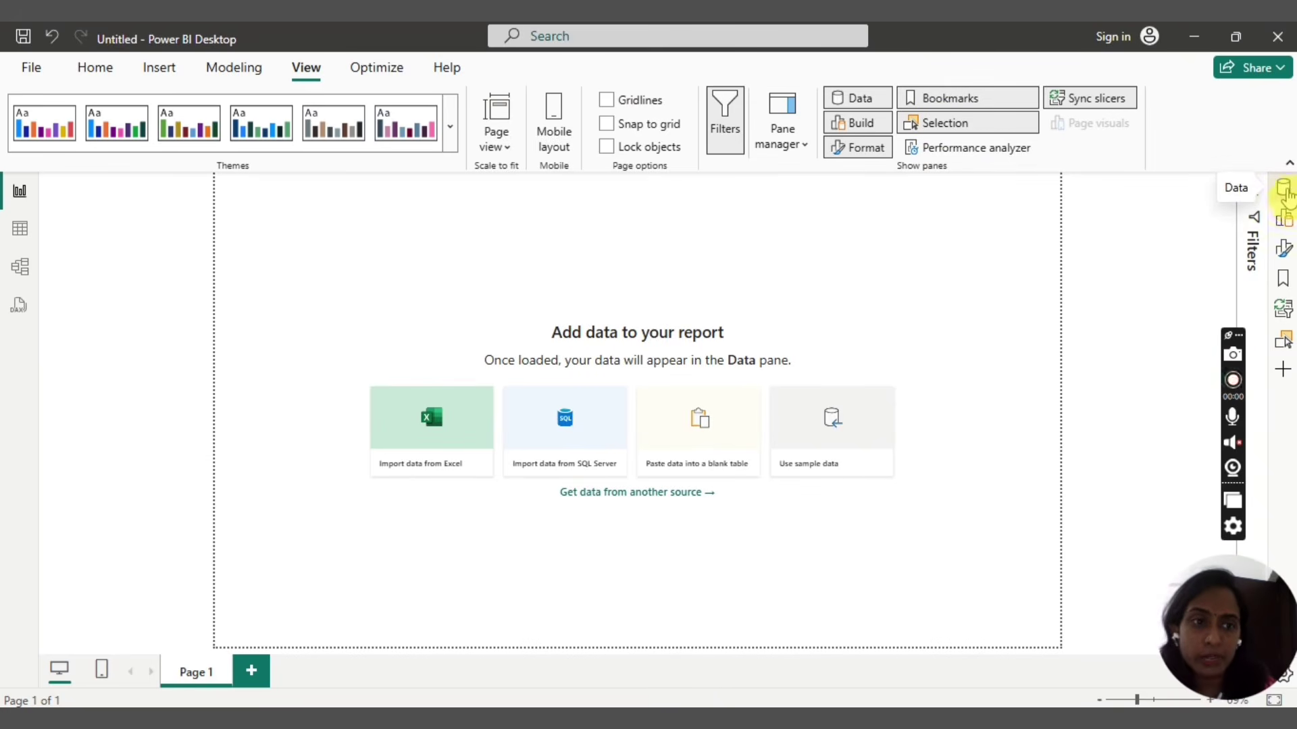
click(1284, 192)
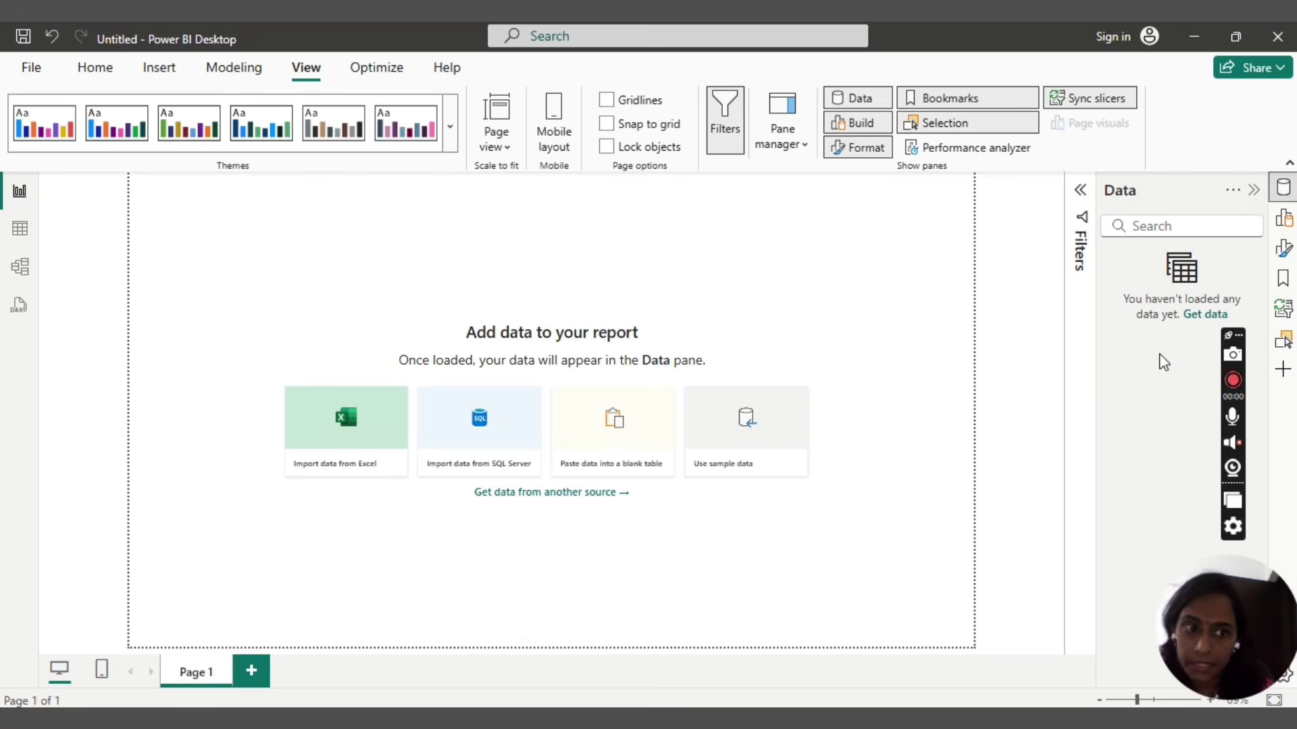
Expand the Filters pane, show the Data and Format panes beside it, and close the Format pane again
click(1253, 193)
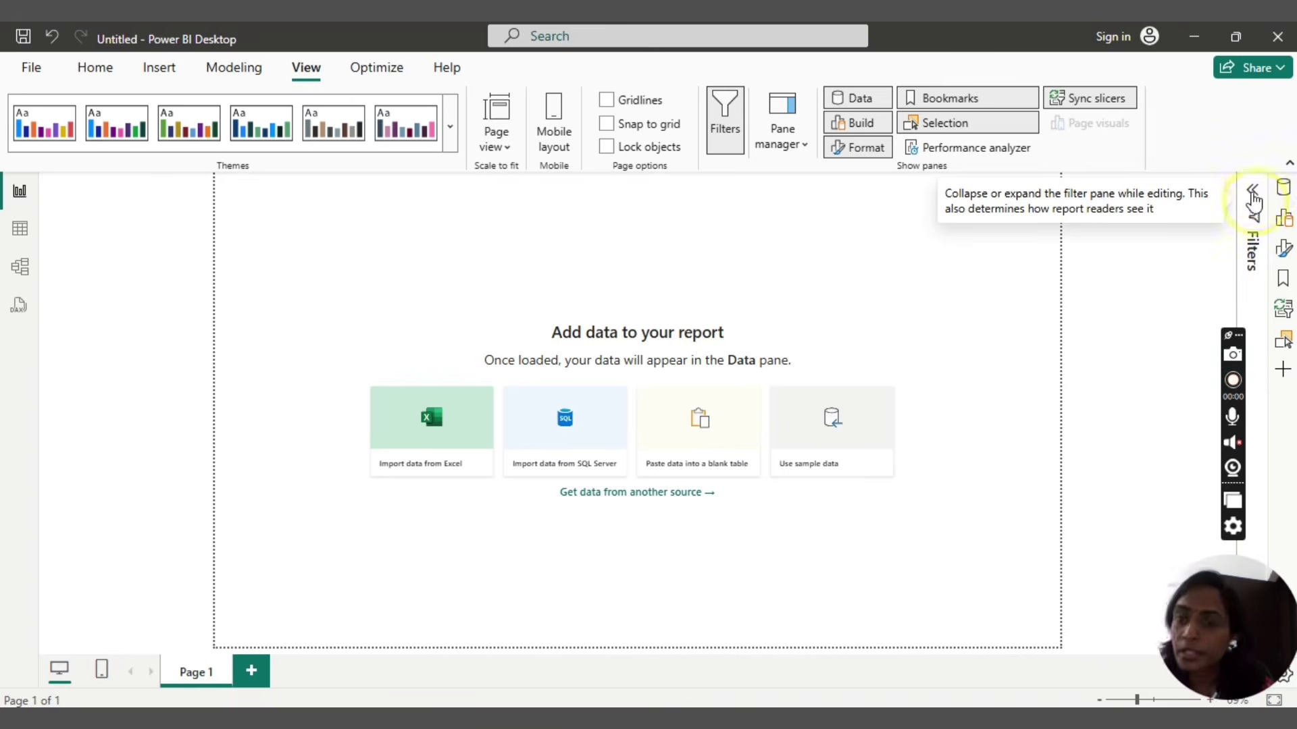
click(1253, 192)
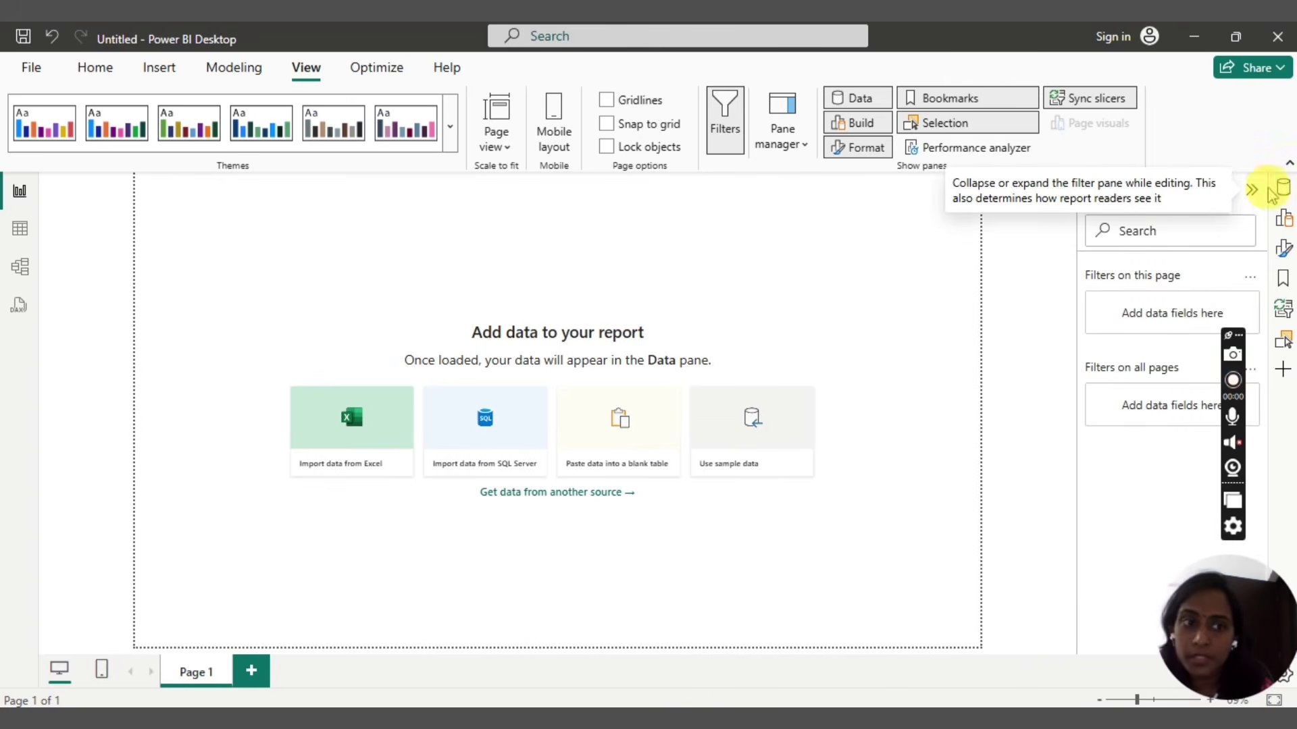
click(1283, 192)
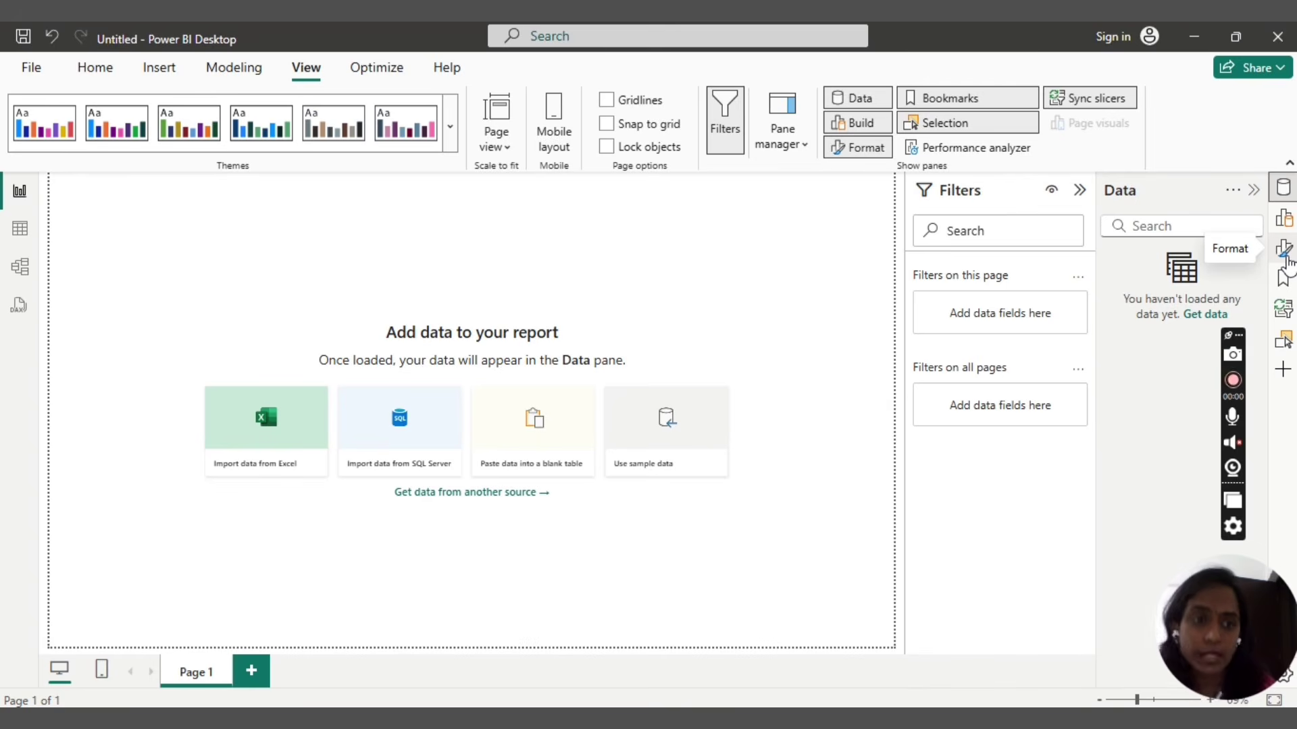
click(1284, 251)
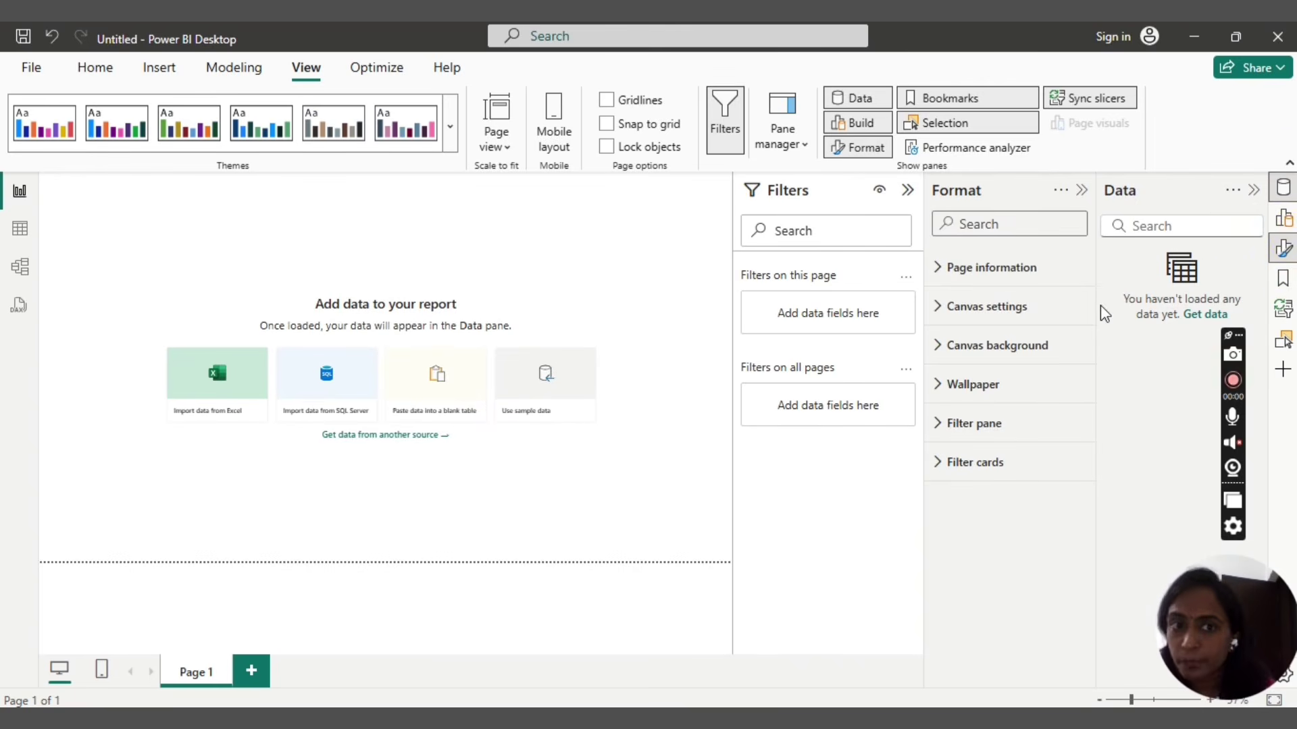
click(1081, 192)
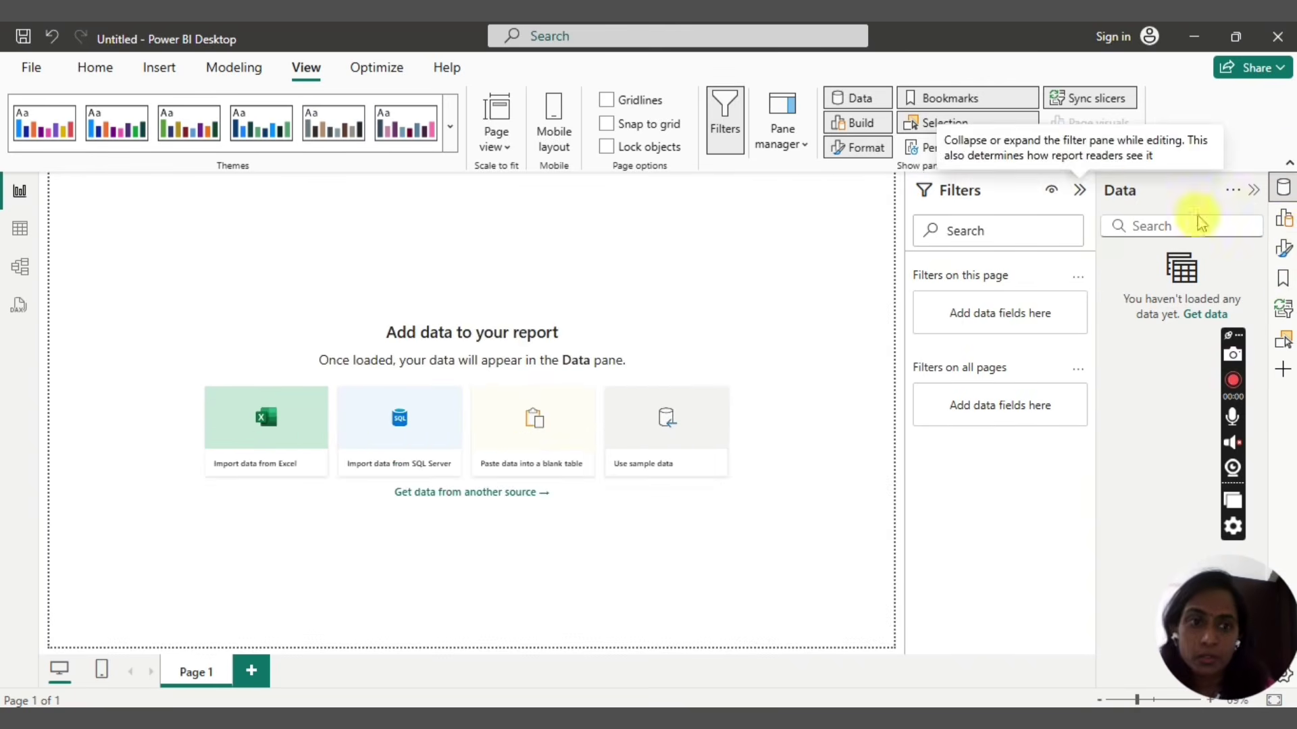
Collapse the Filters and Data panes so that neither stays open beside the report canvas
click(1253, 192)
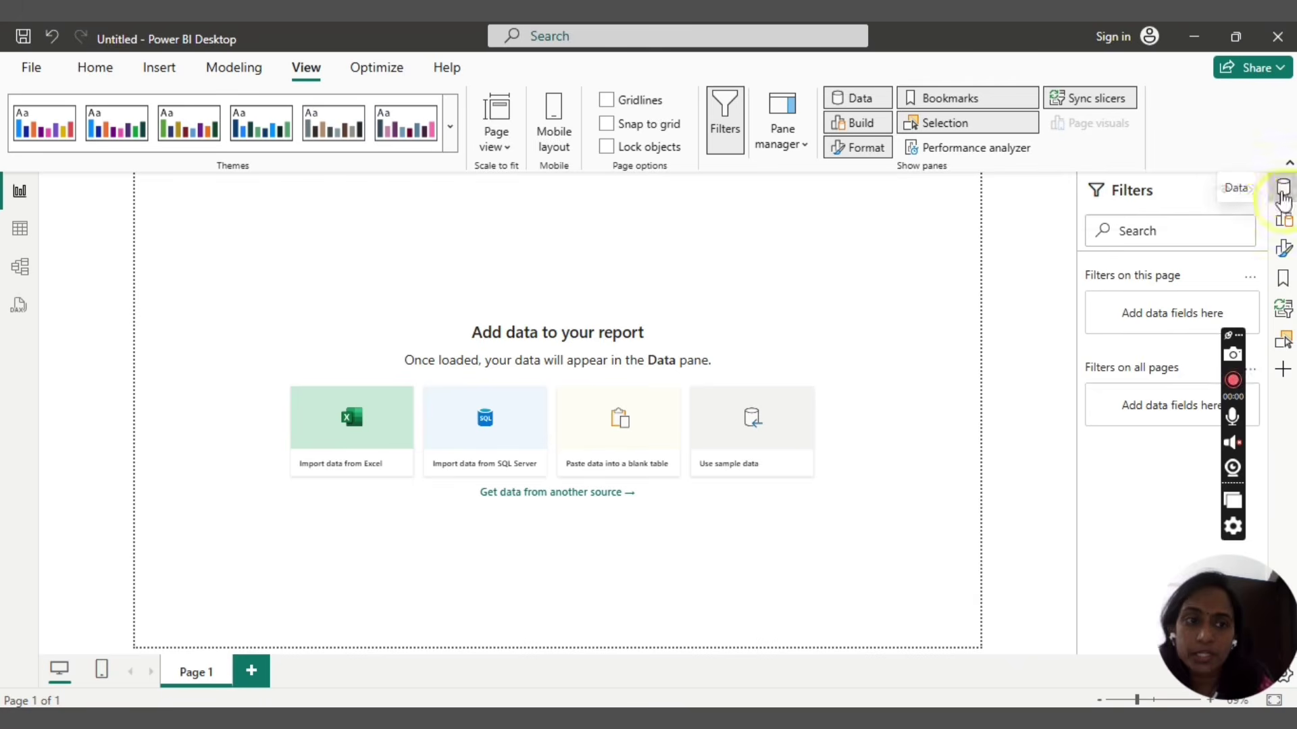
click(1282, 192)
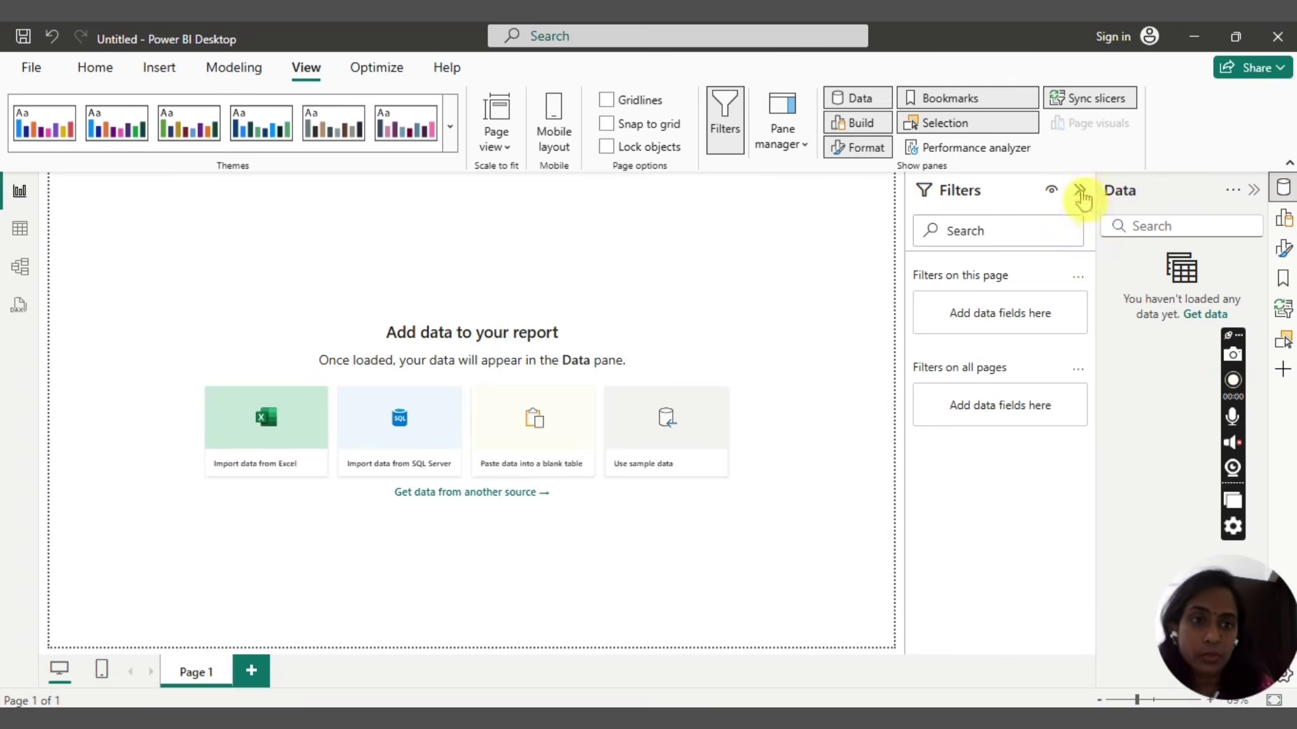
click(1079, 189)
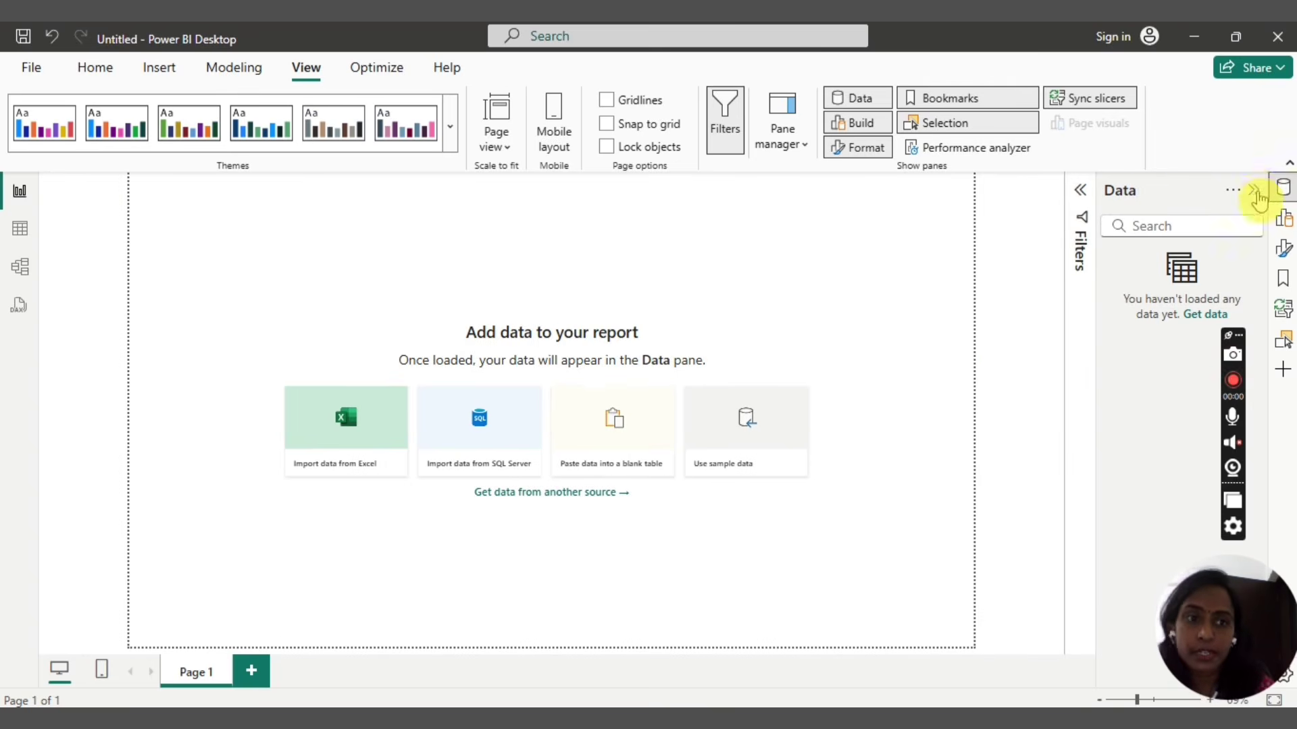
click(1256, 193)
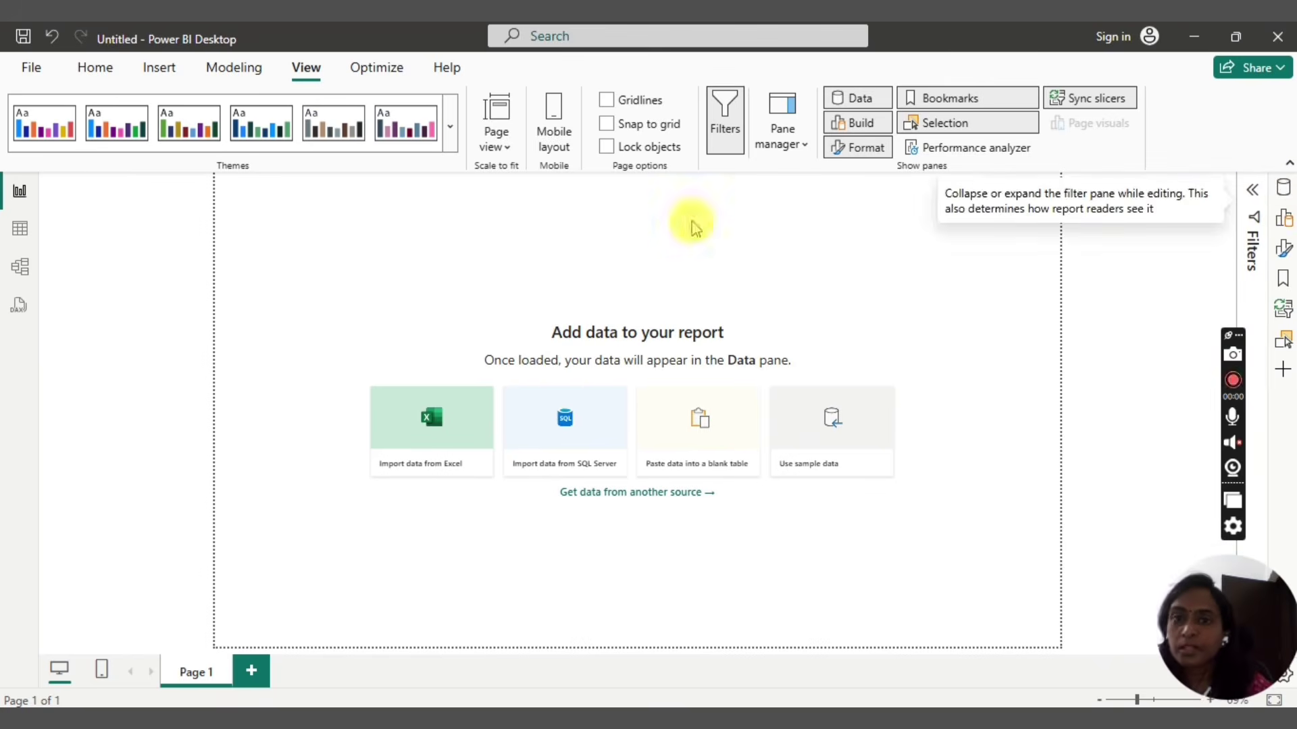
Look through the full gallery of visual types, from bar and column charts to AI and other visuals, and close it
click(102, 76)
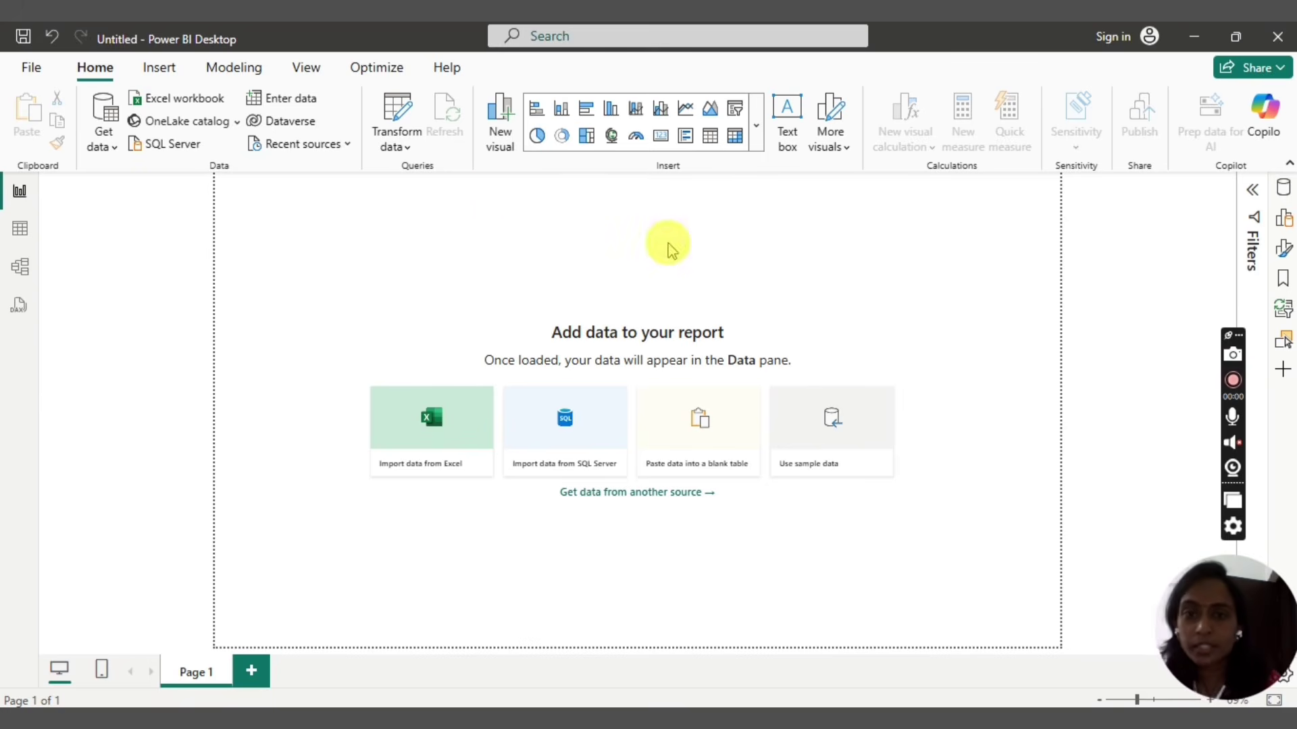
click(757, 135)
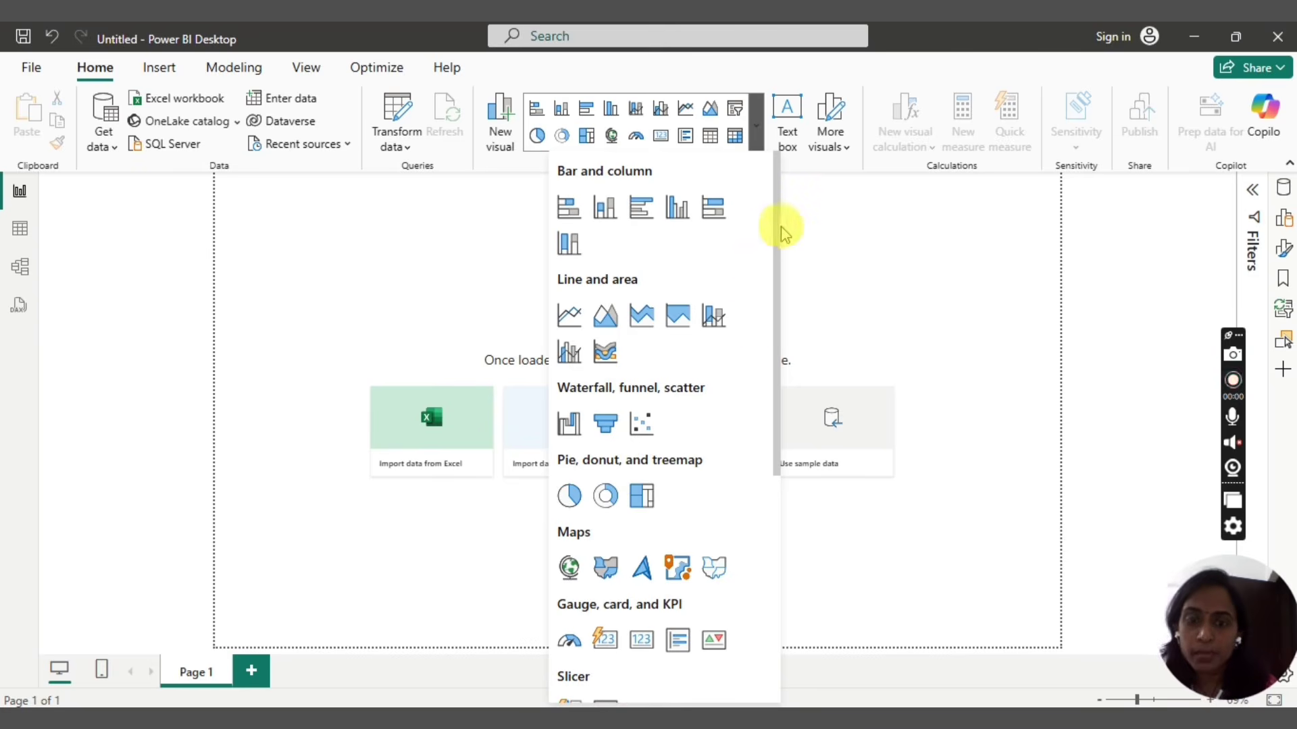
drag(776, 216, 781, 180)
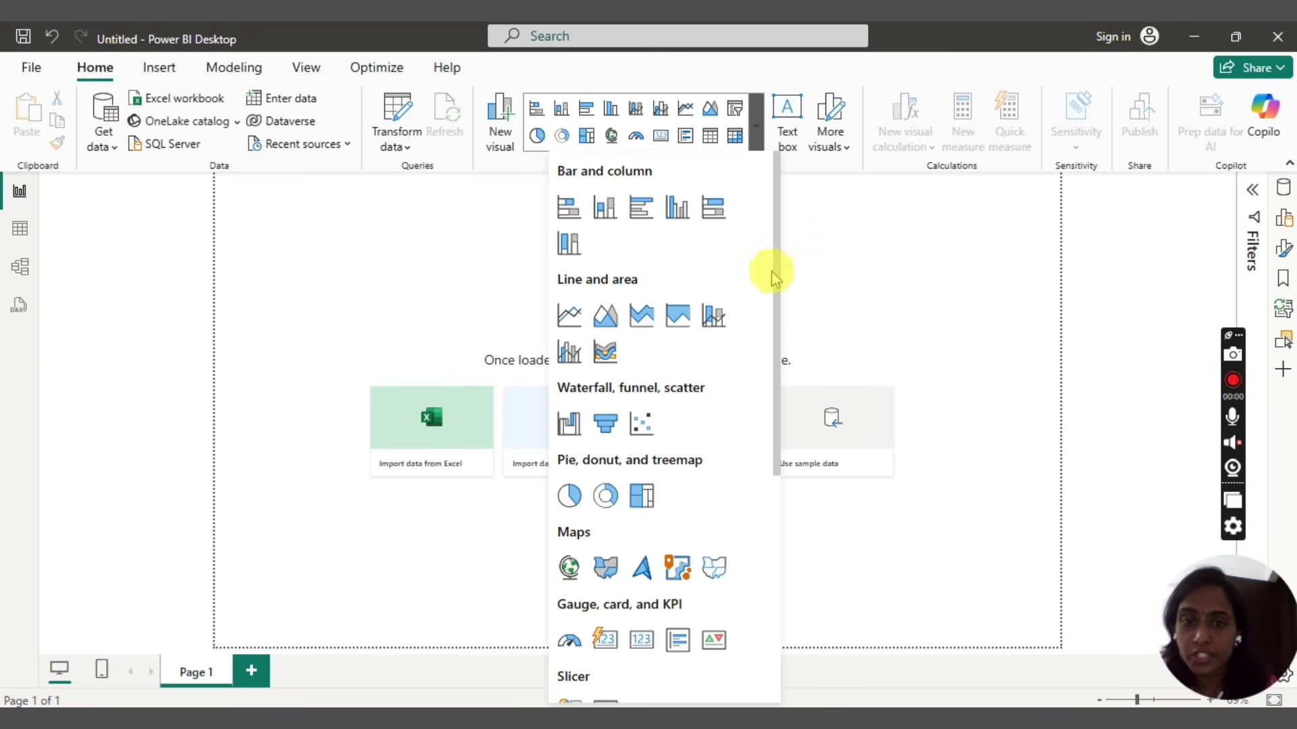
drag(780, 266, 775, 342)
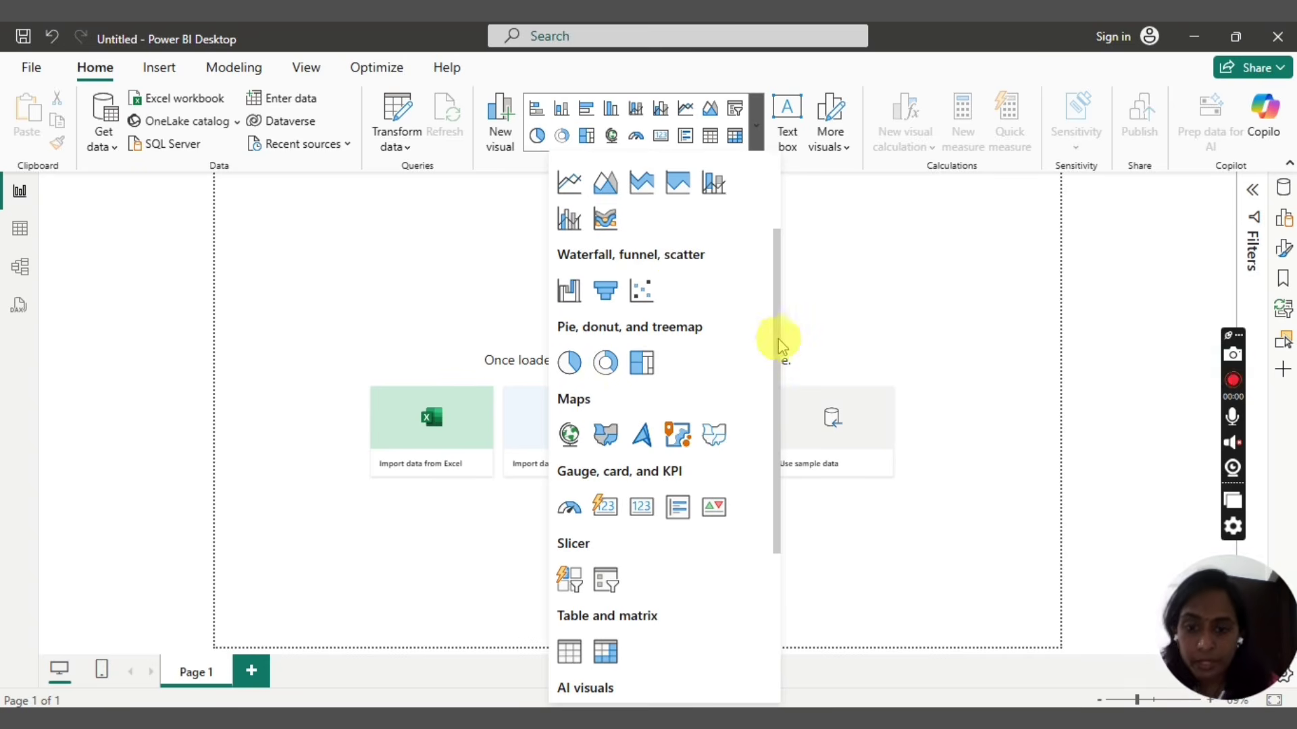
drag(776, 362, 776, 428)
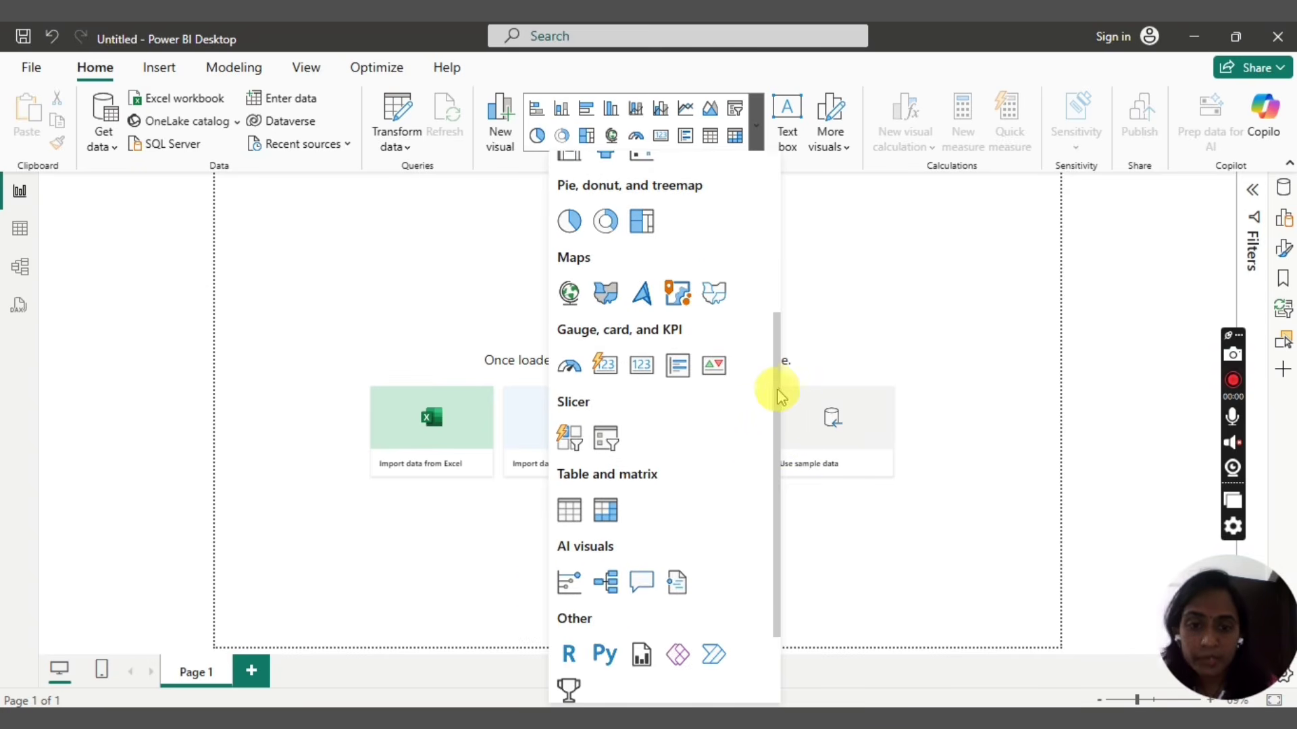
scroll(776, 471, down, 2)
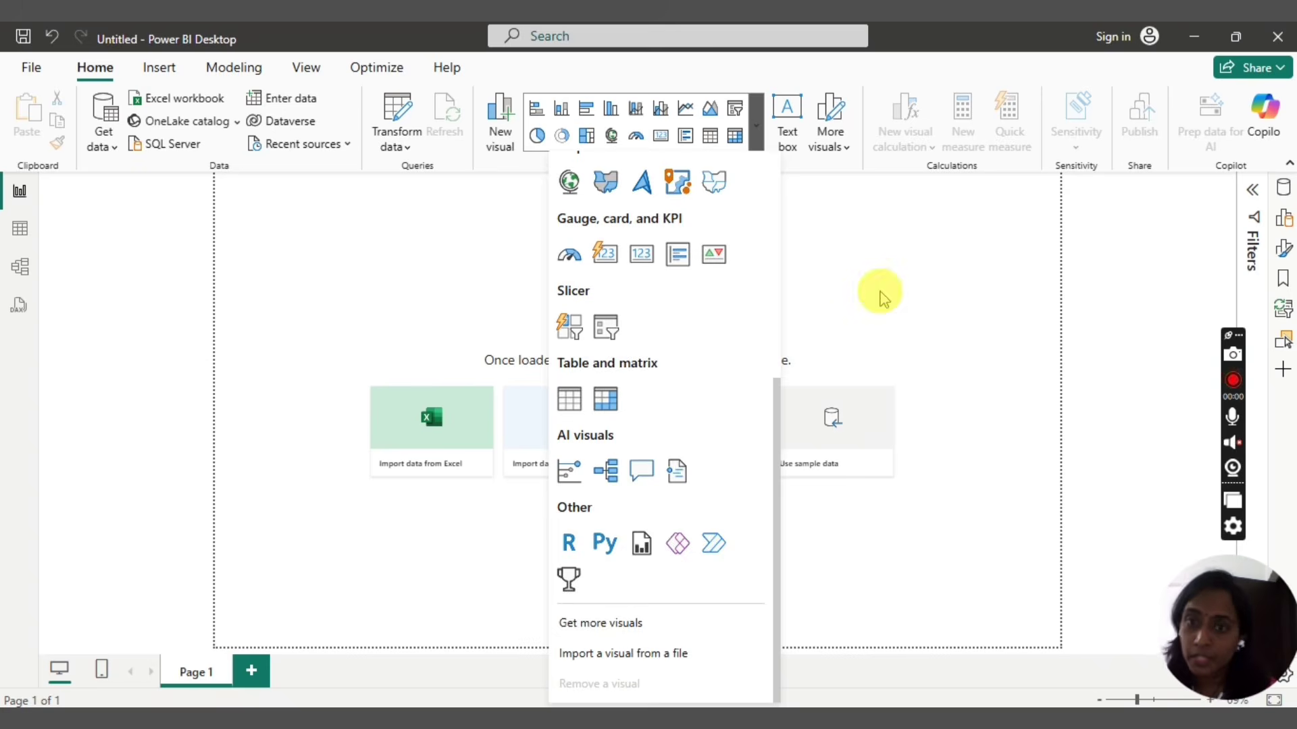
click(881, 295)
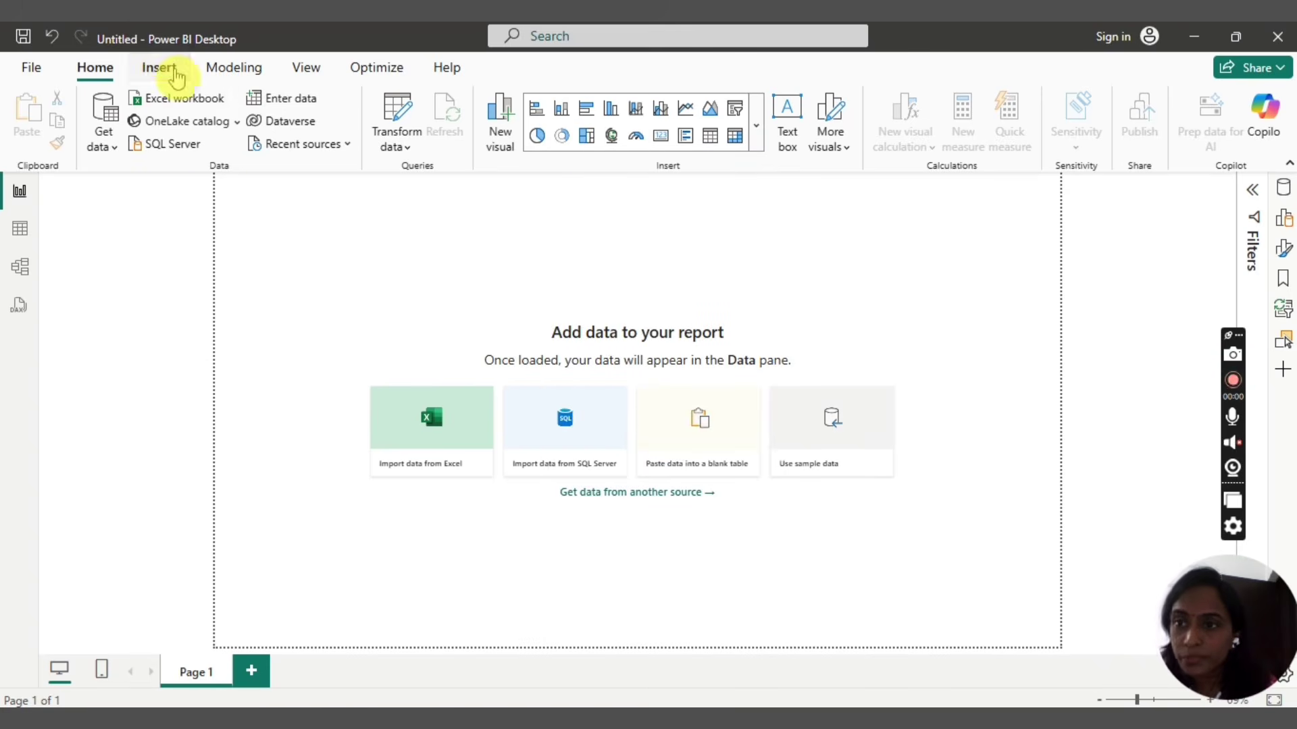
Look at the Insert commands and the visual types offered in the Build pane, and collapse the pane
click(175, 74)
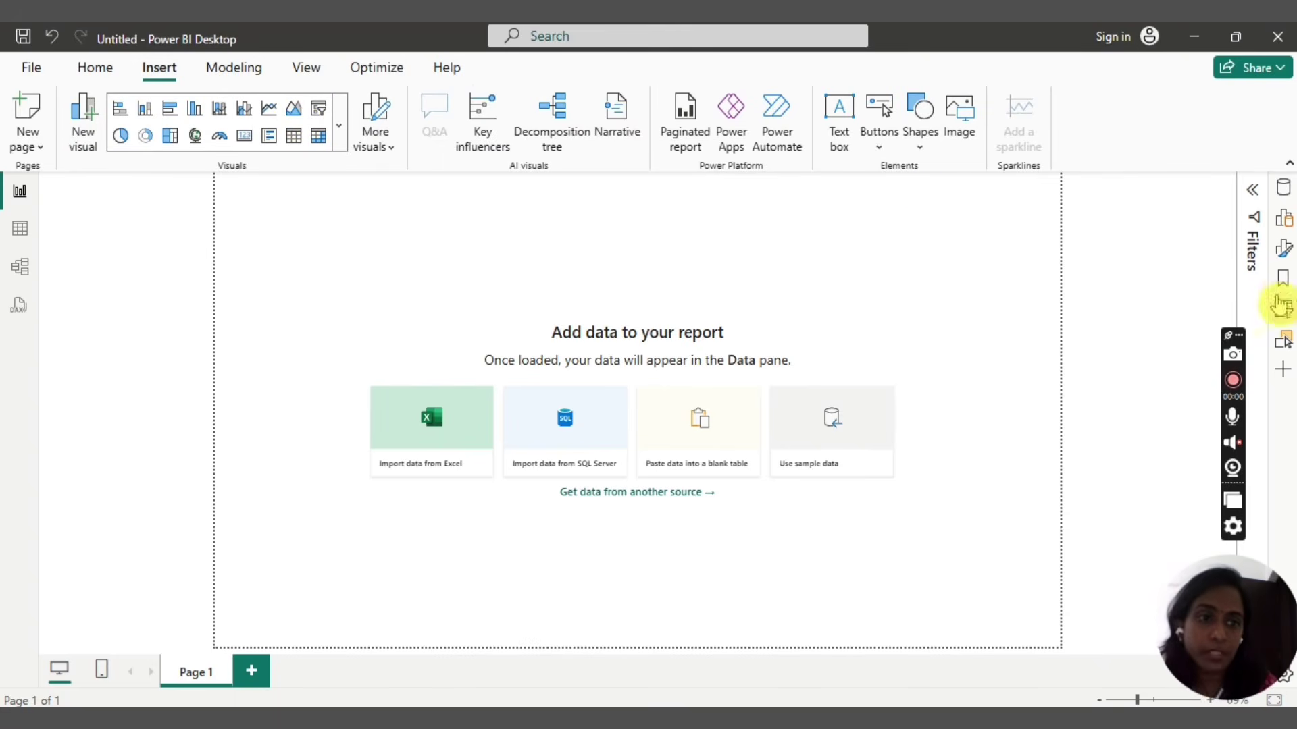
click(1283, 219)
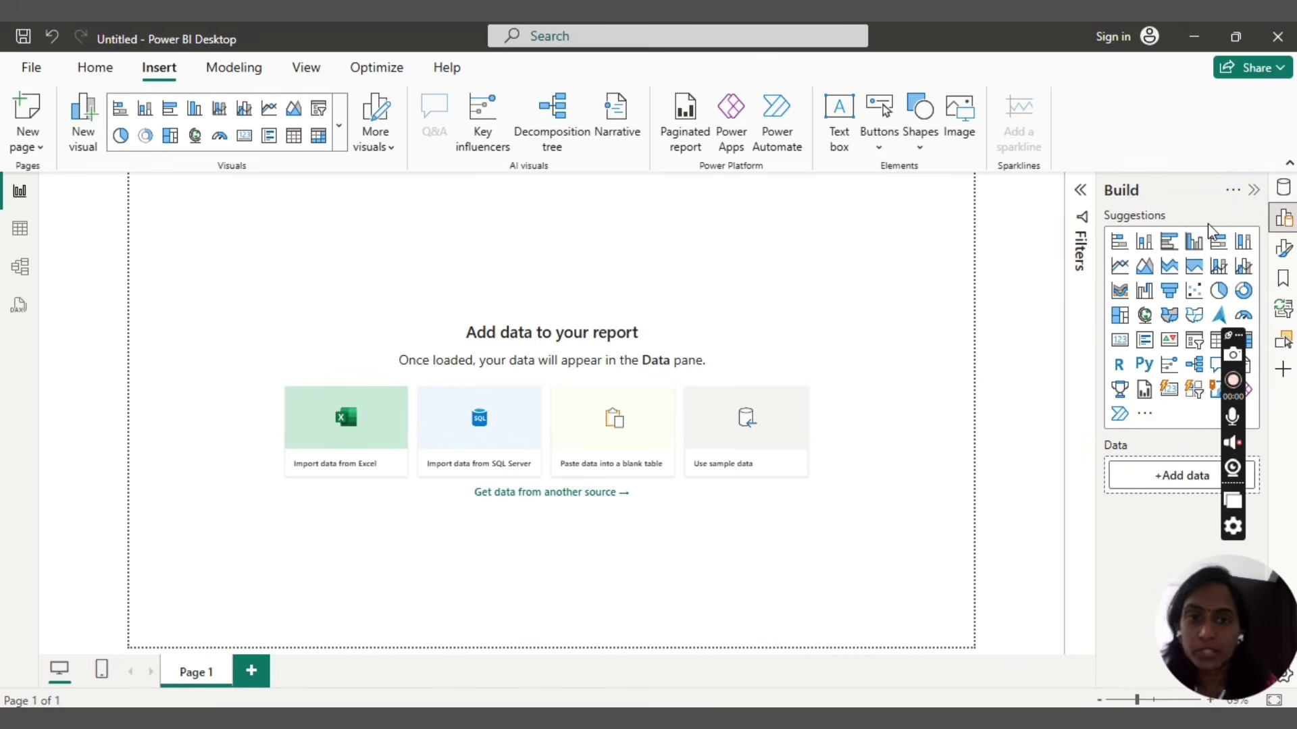
click(1254, 191)
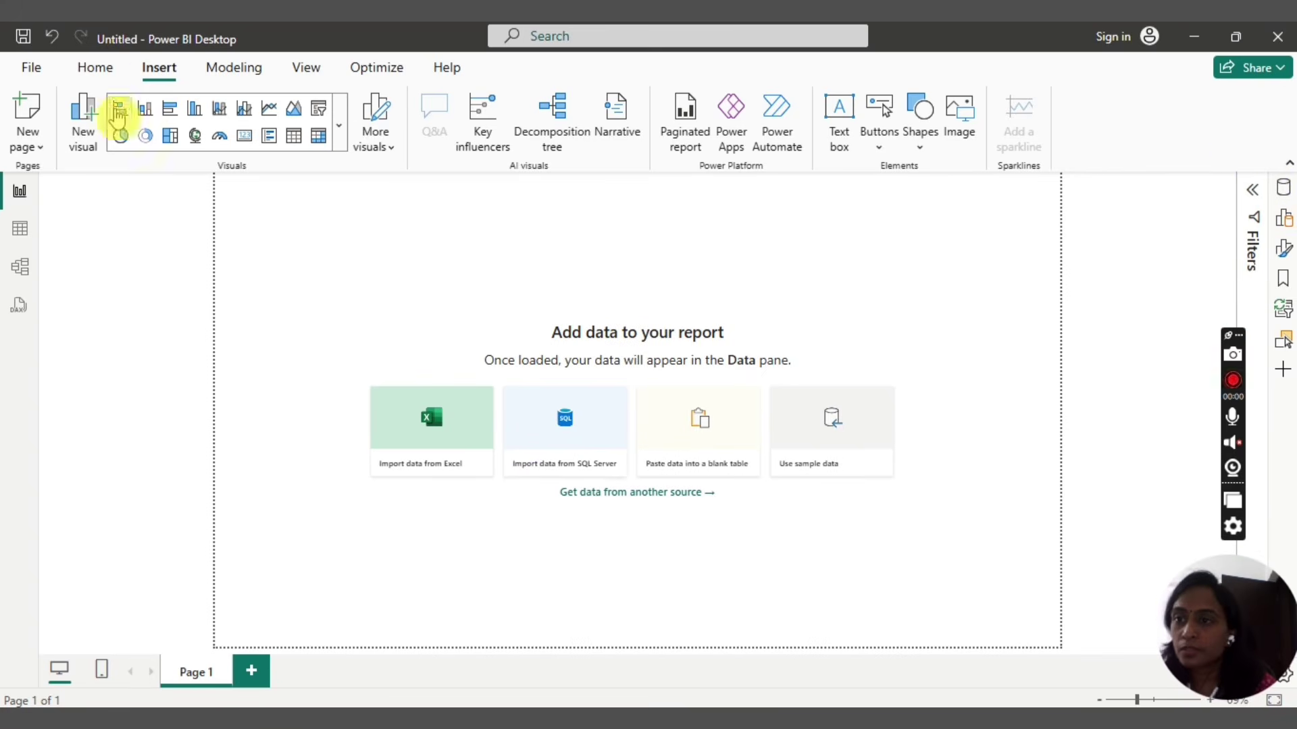
Collapse the ribbon to its compact form with the Home commands shown, and restore it to full size
click(96, 68)
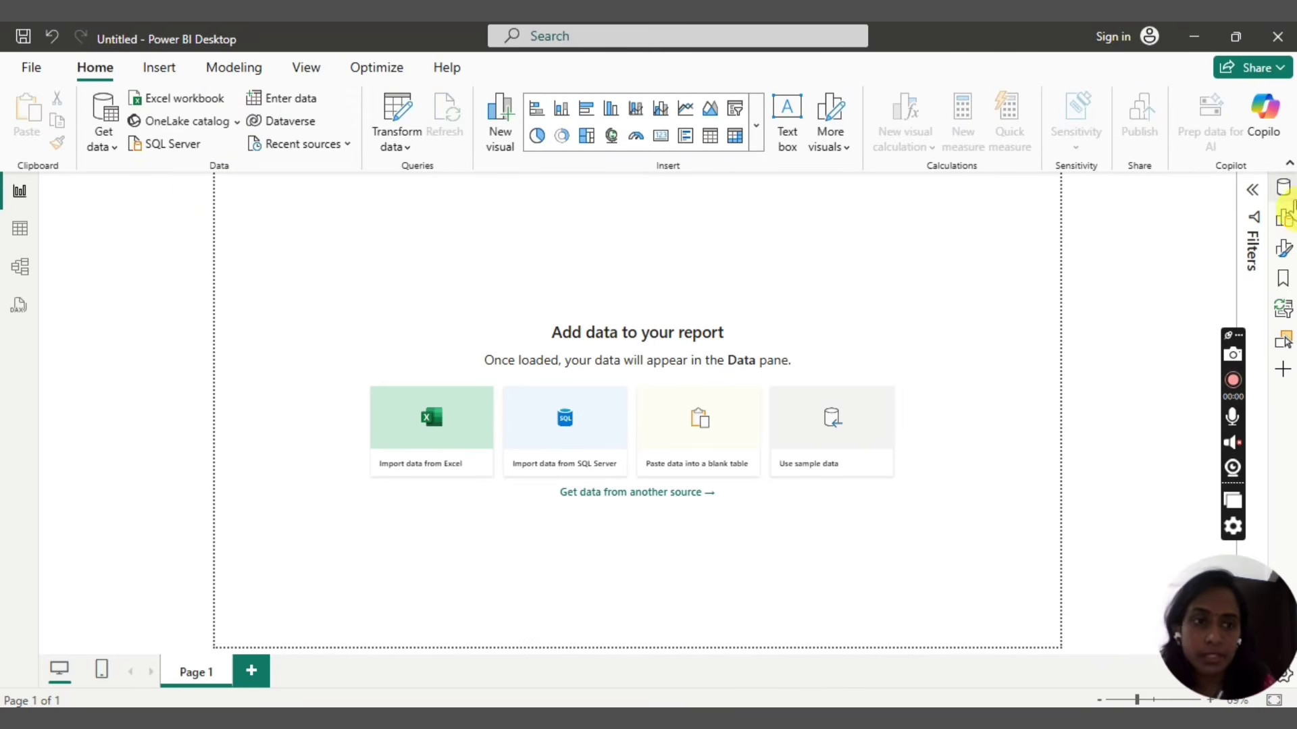
click(1287, 167)
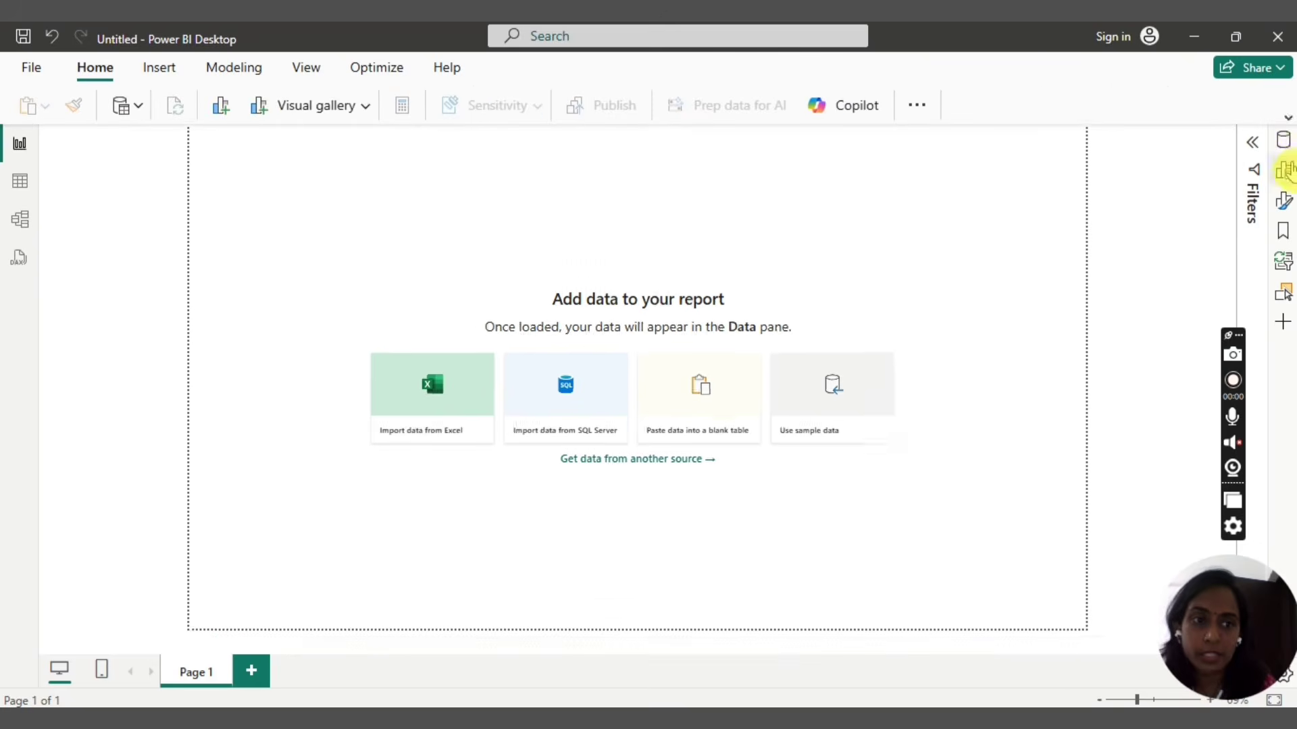
click(1288, 120)
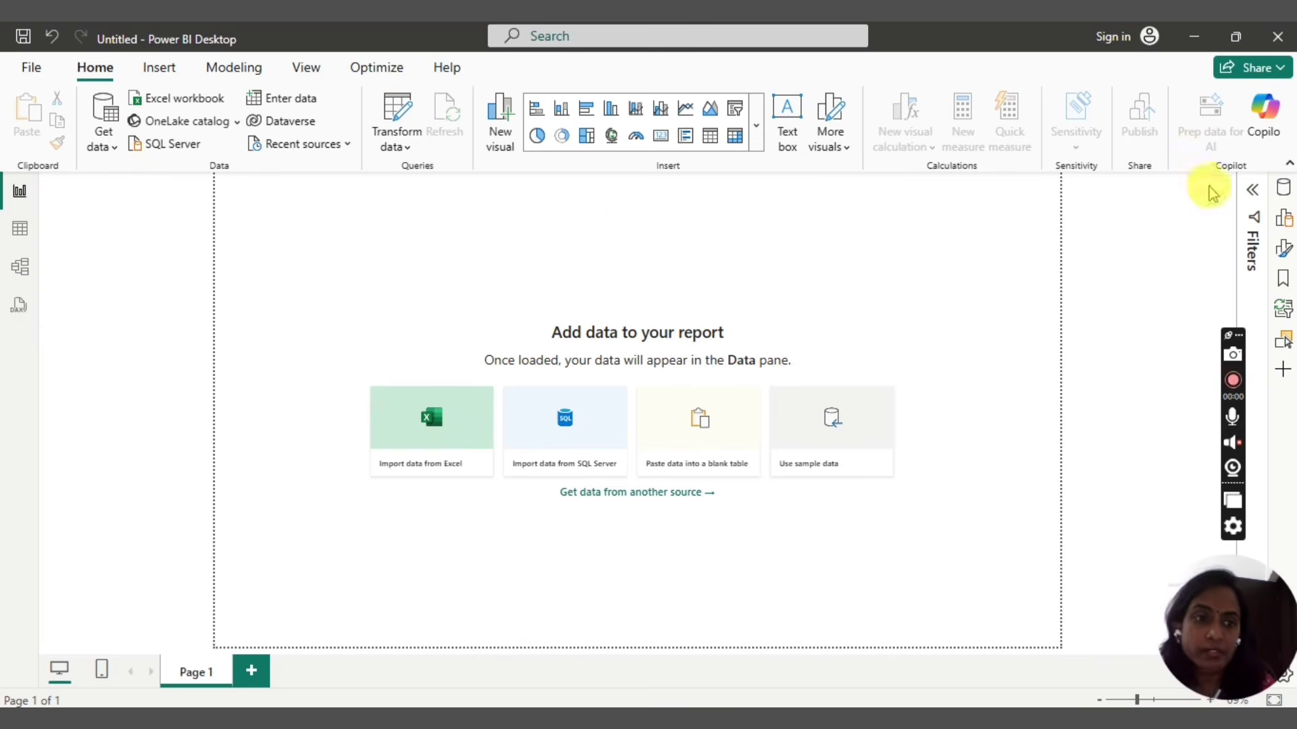
Expand and collapse the Filters pane, and turn its display off and back on in the View settings
click(1251, 191)
click(1251, 192)
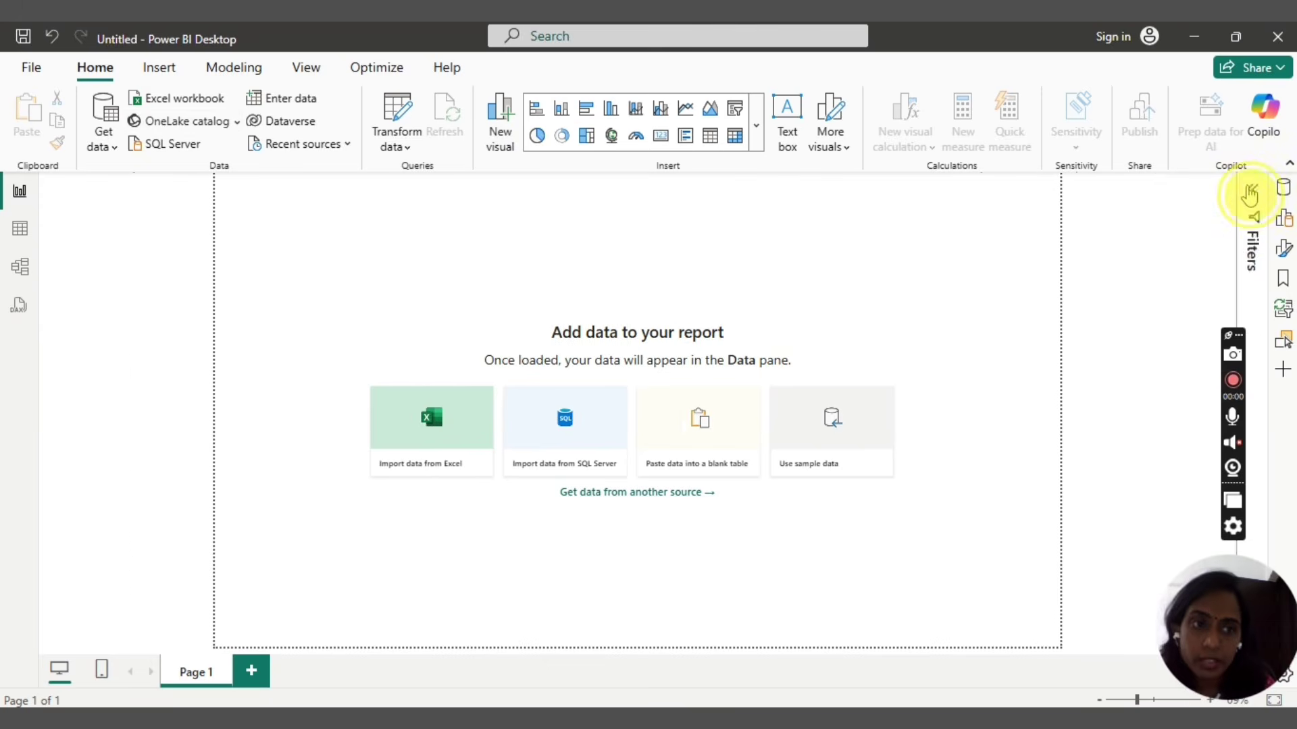
click(1251, 192)
click(1250, 192)
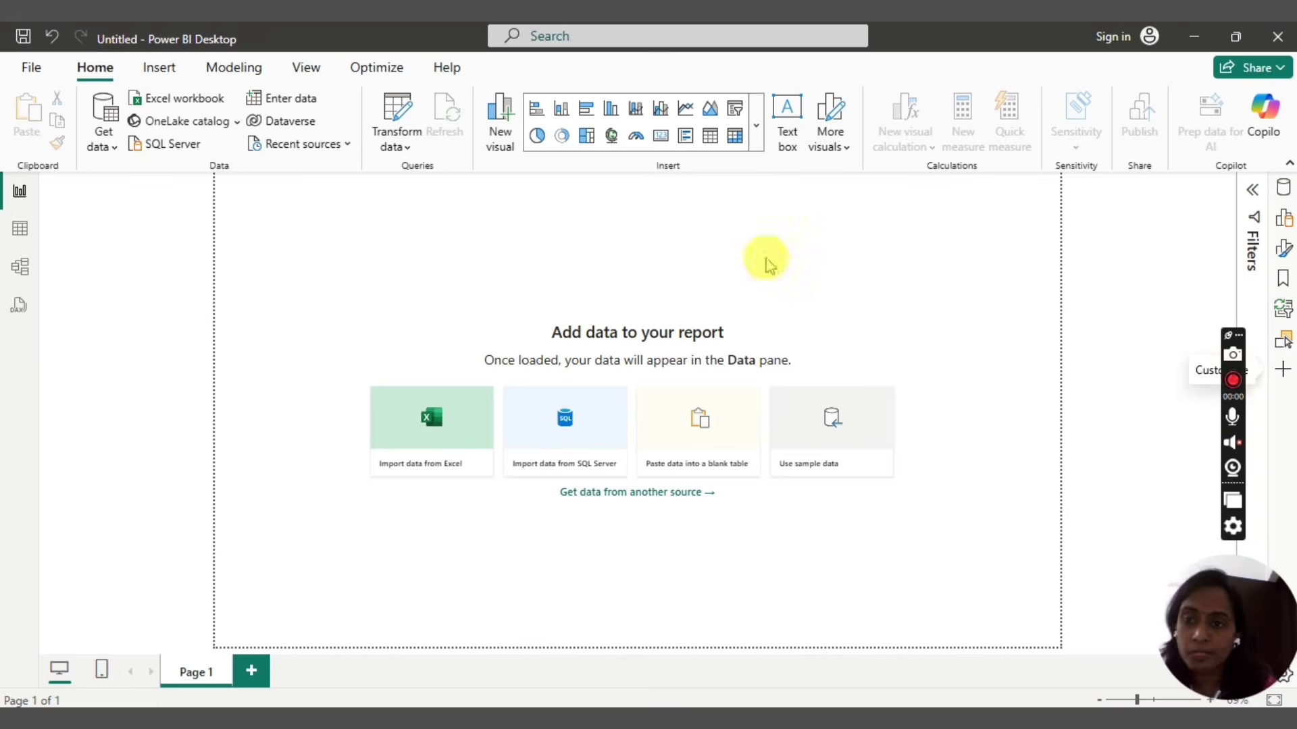
click(310, 70)
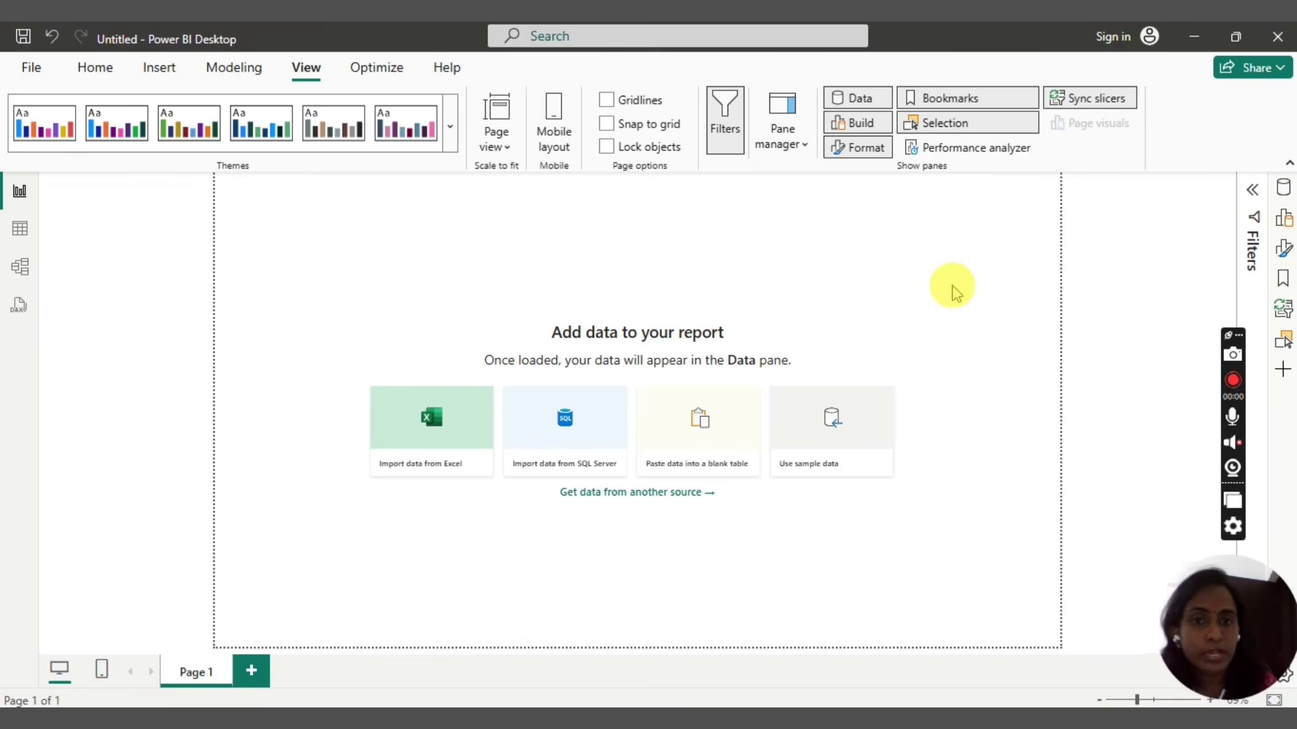
click(726, 121)
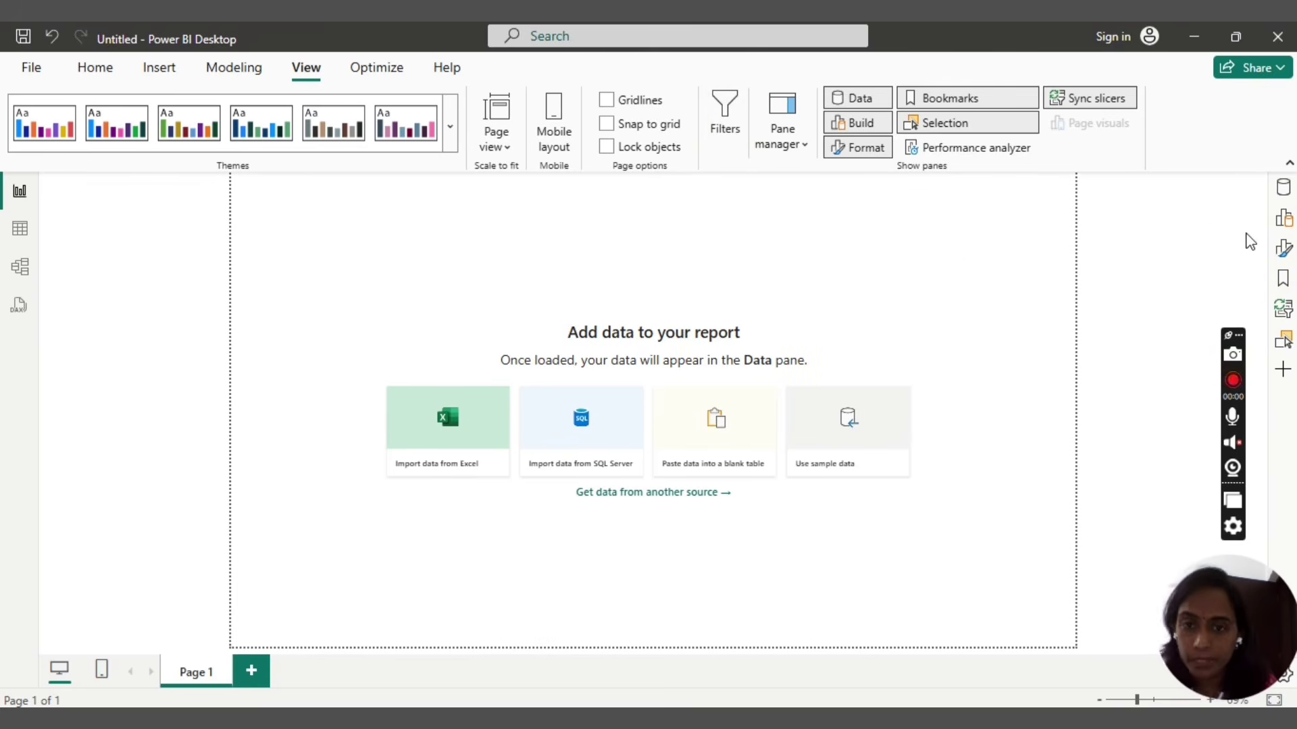
click(724, 125)
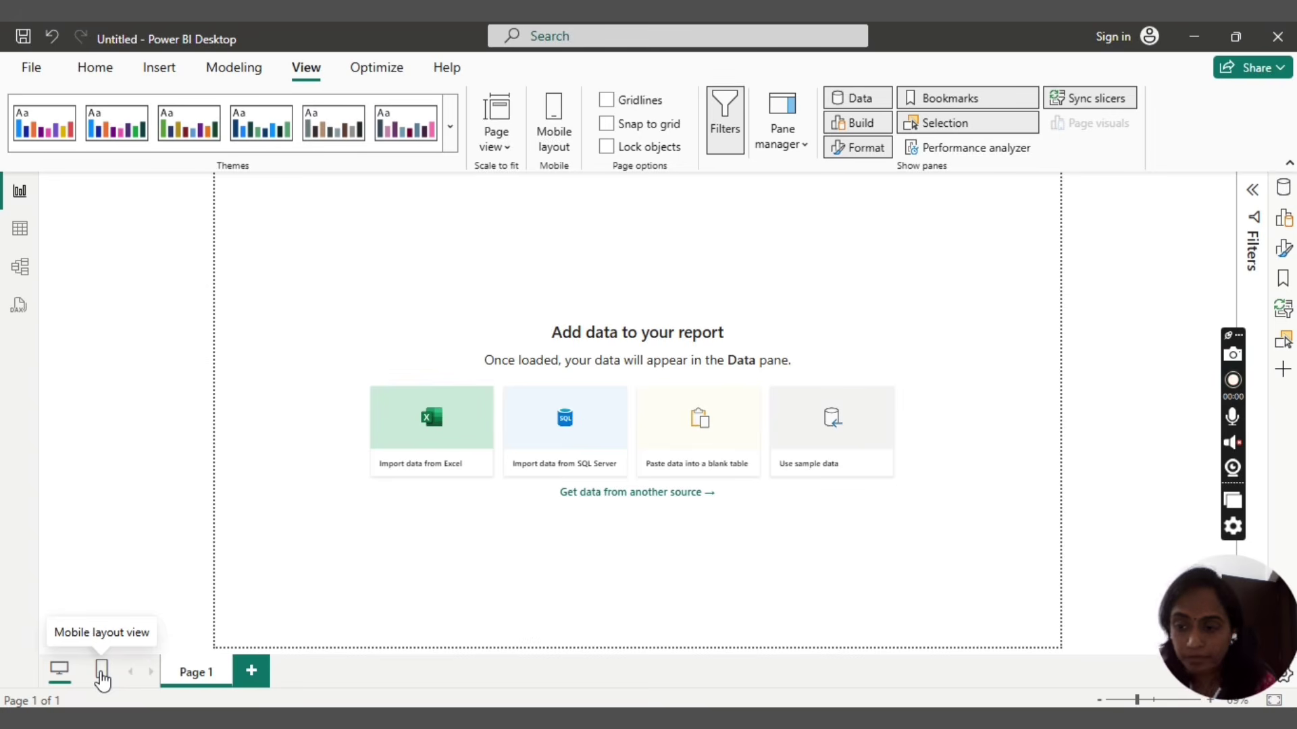
View the report page in mobile layout and return to the desktop layout
click(61, 674)
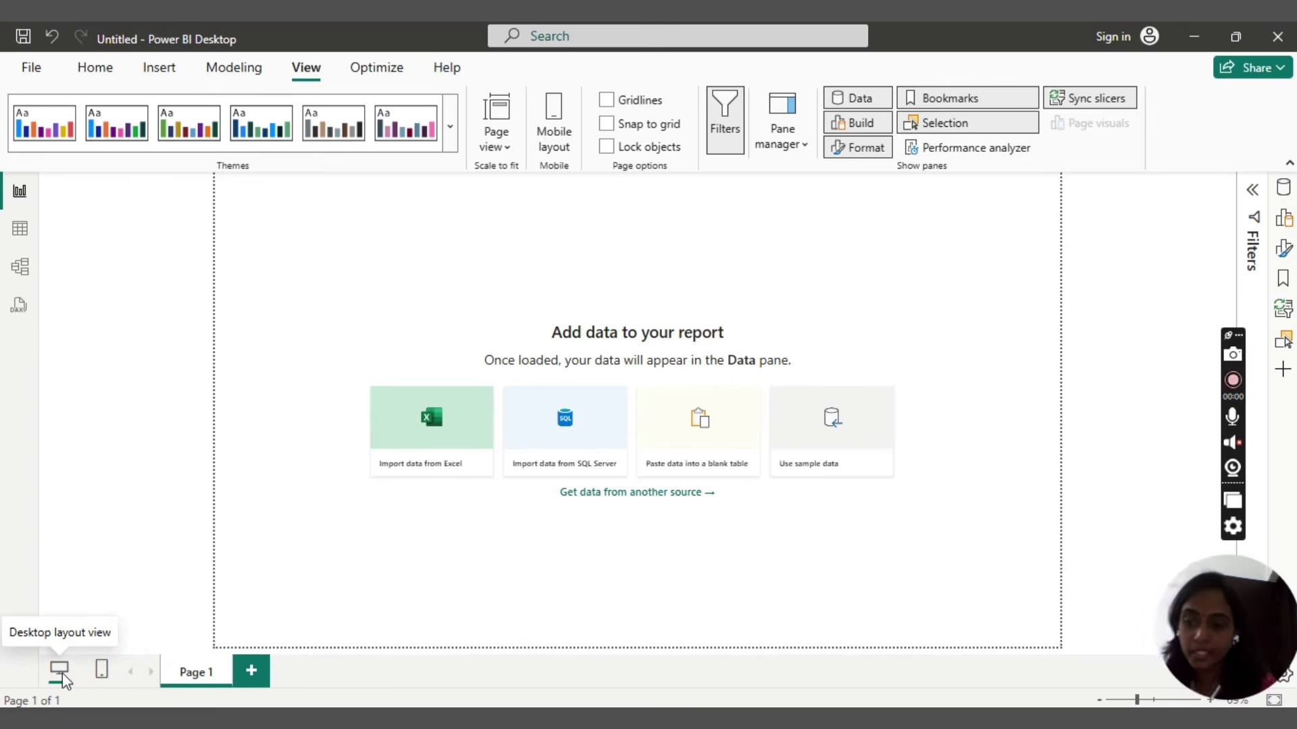
click(103, 678)
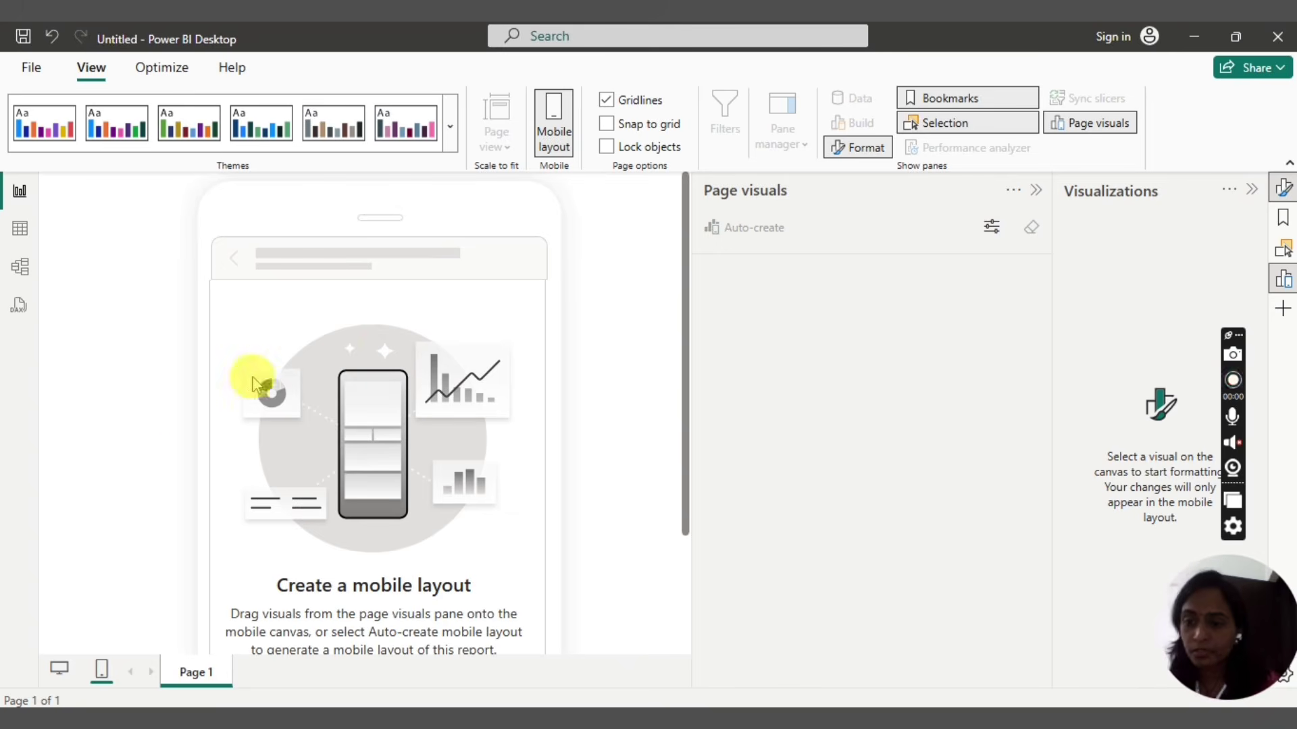
click(59, 671)
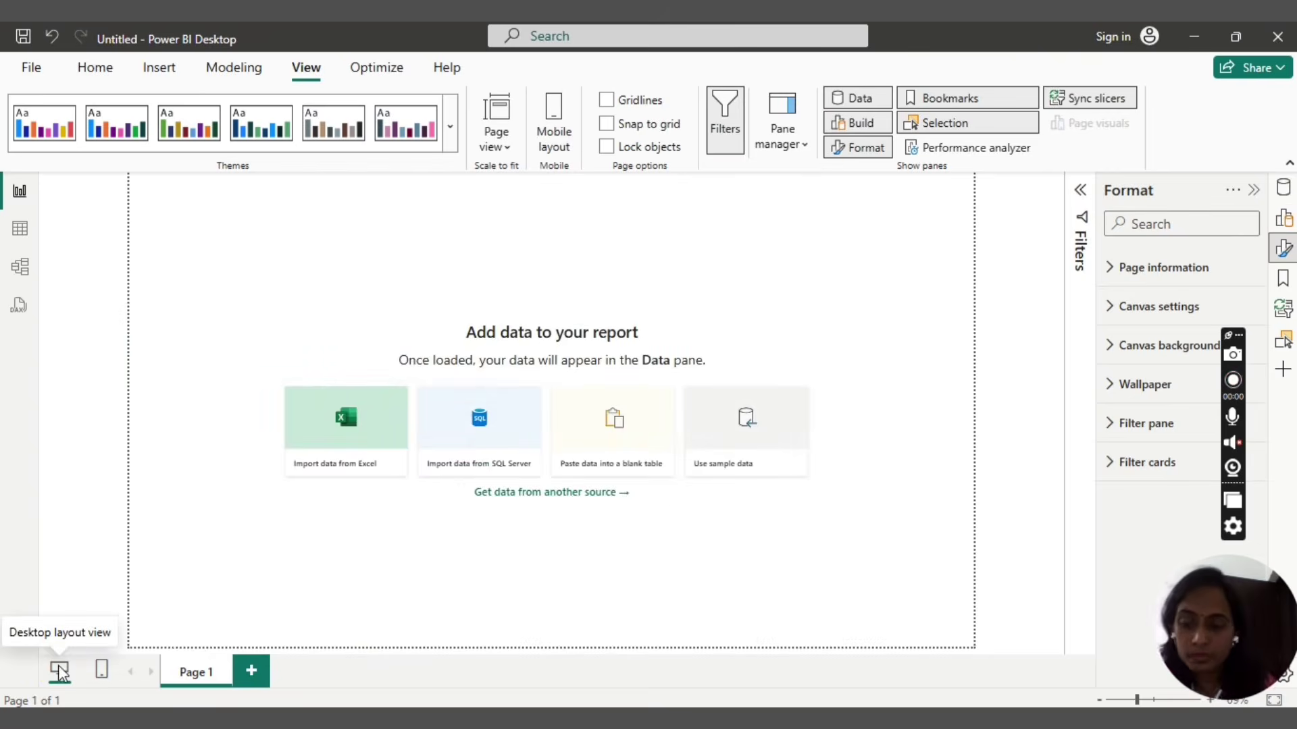
Add two new blank pages to the report after Page 1
click(193, 672)
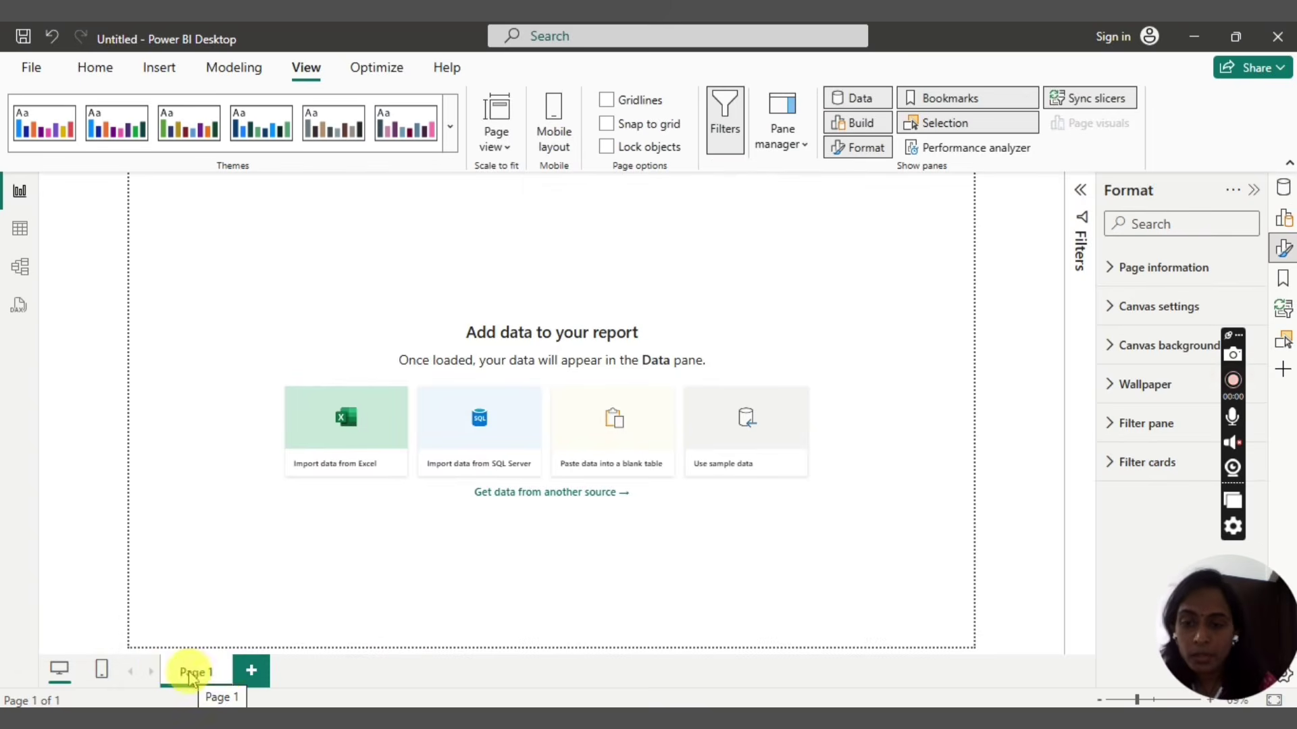
click(252, 689)
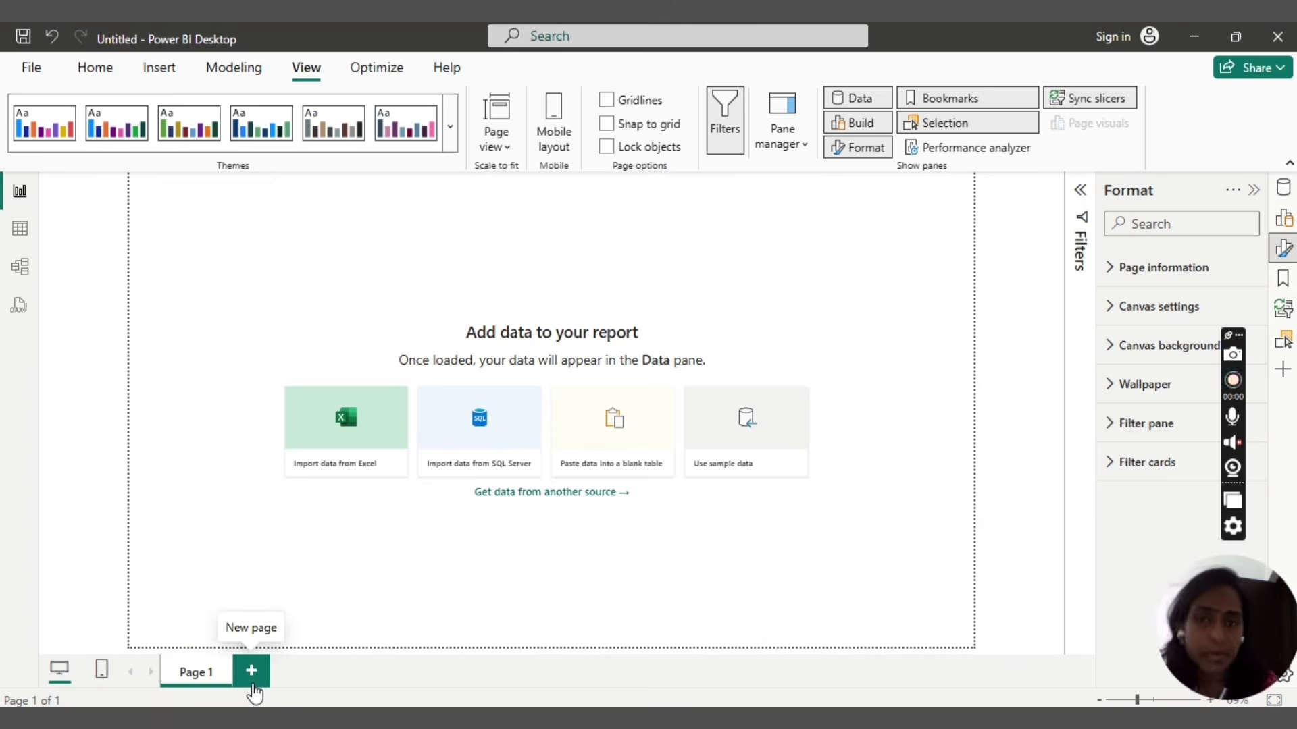
click(255, 677)
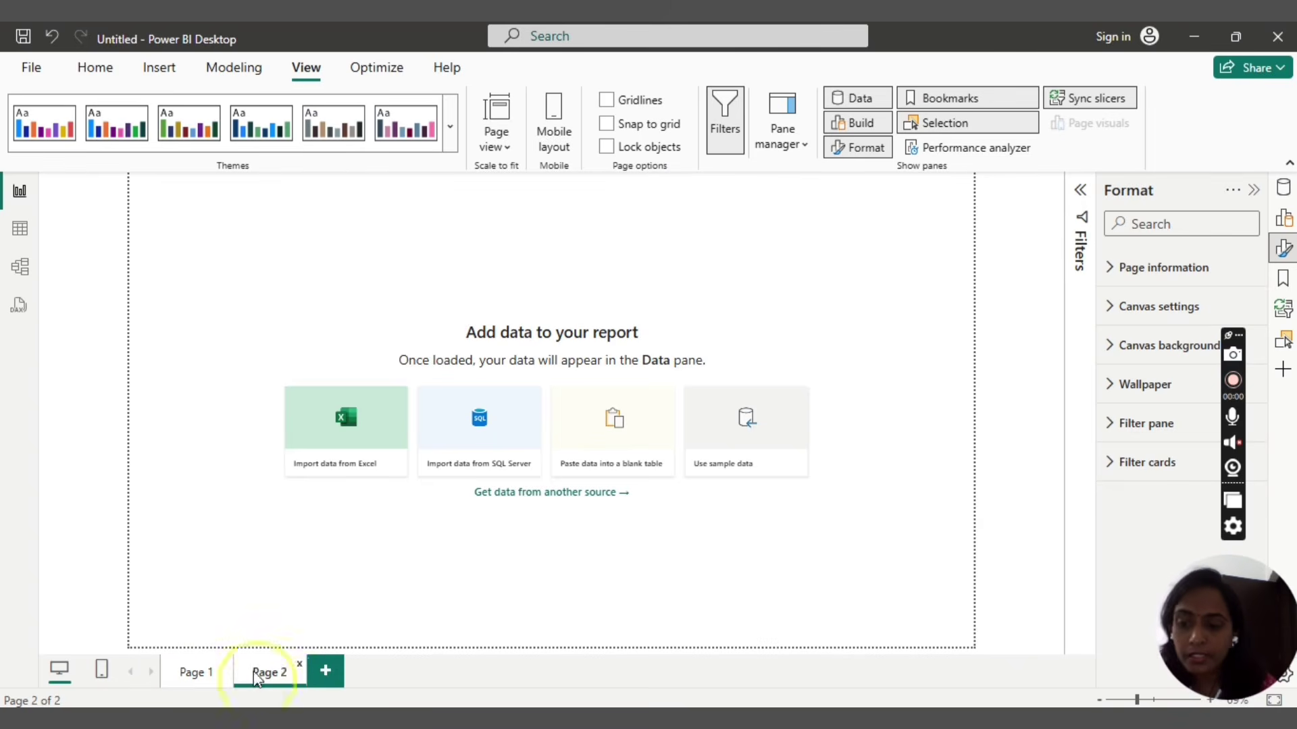
click(337, 678)
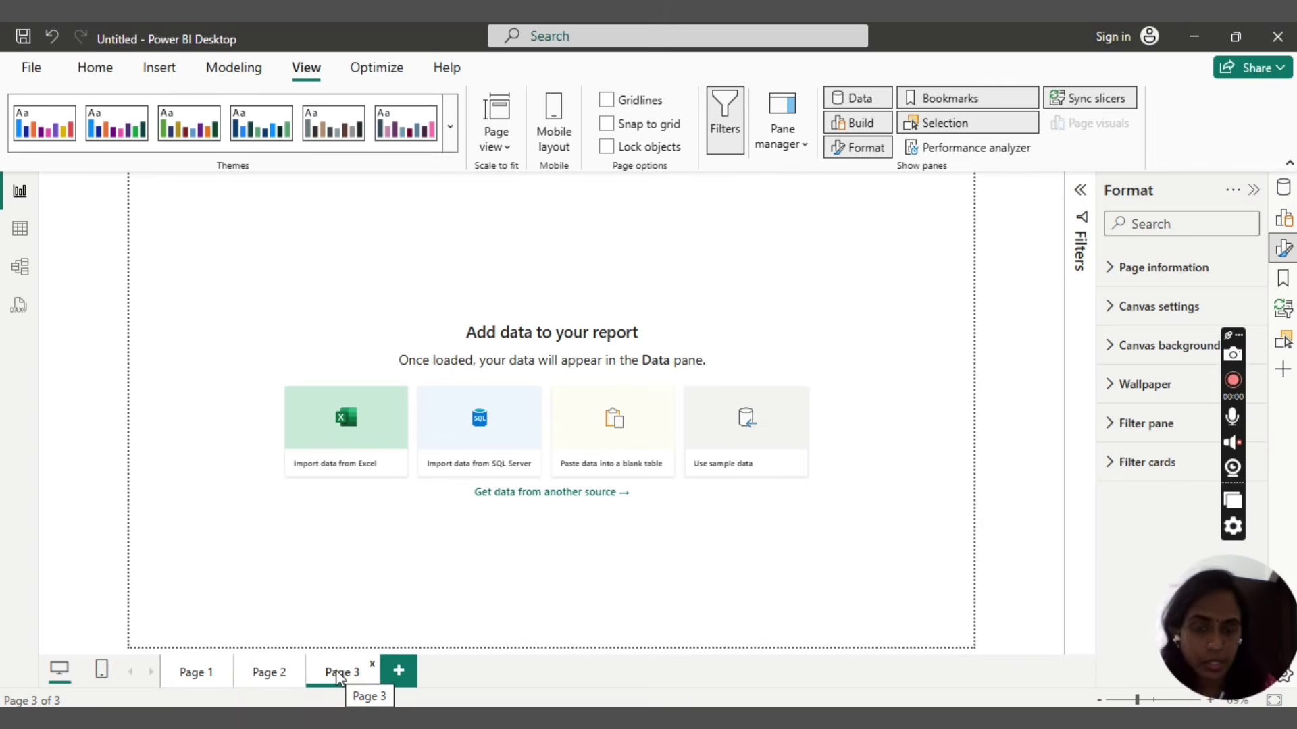
click(399, 672)
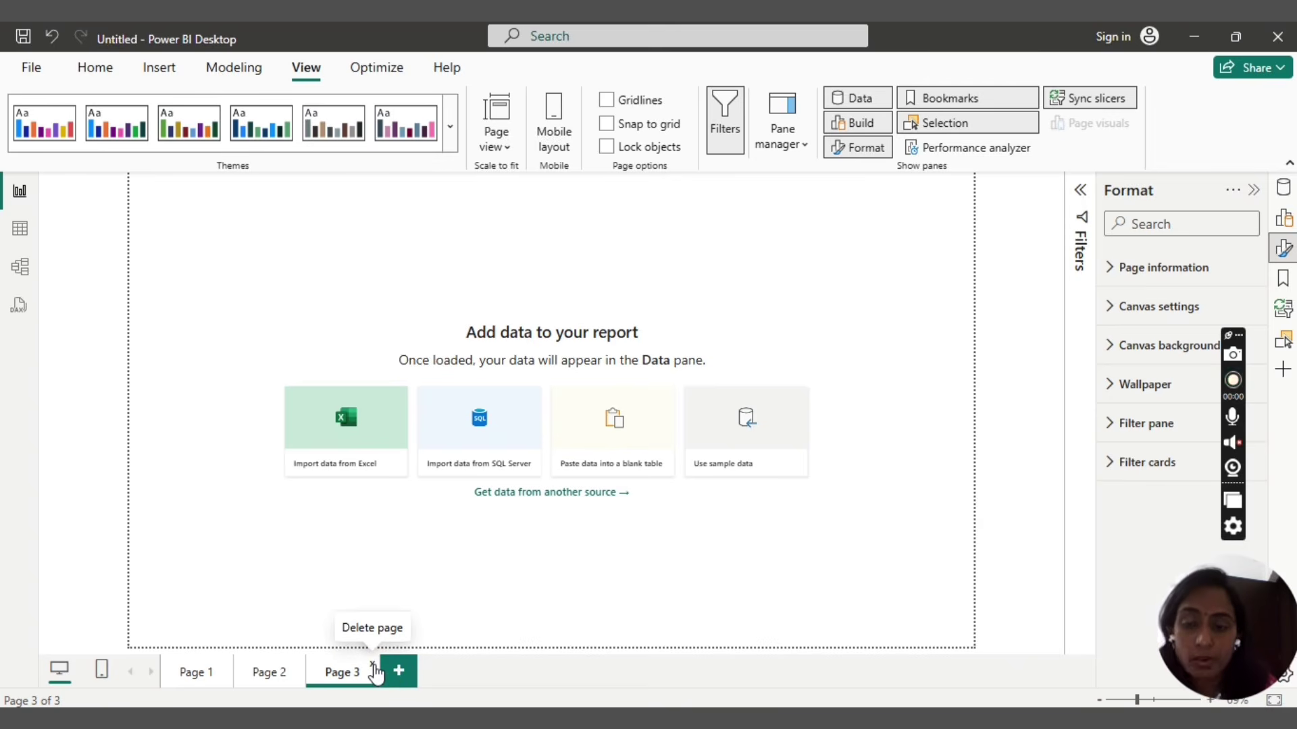
Delete Page 3 from the report and confirm the deletion
click(372, 665)
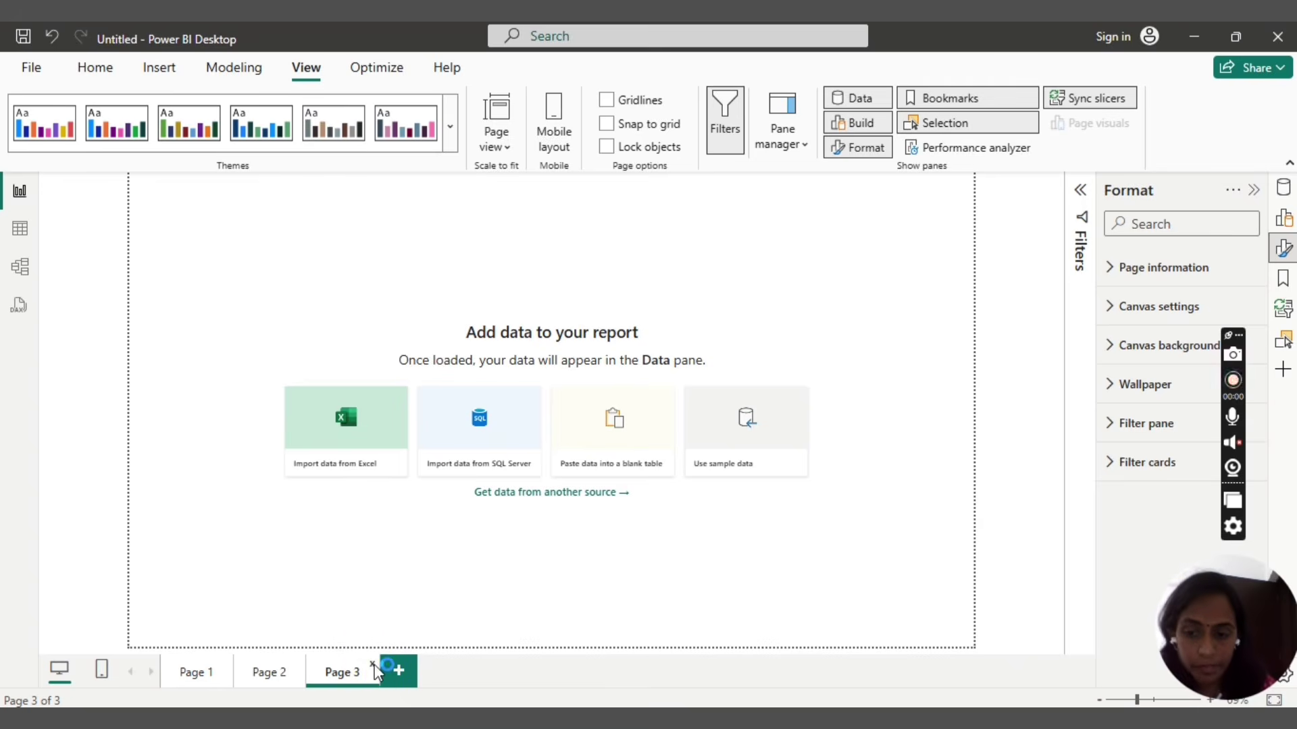
click(374, 668)
click(374, 667)
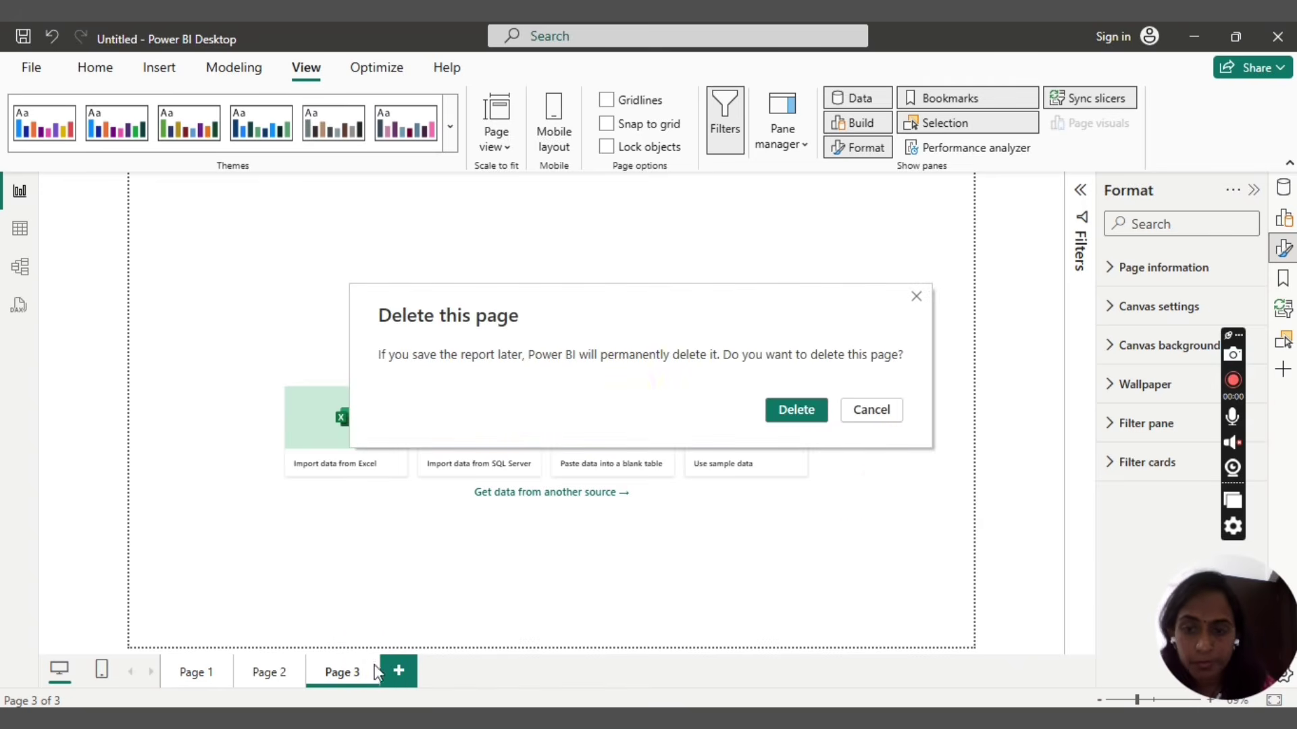
click(804, 409)
click(811, 413)
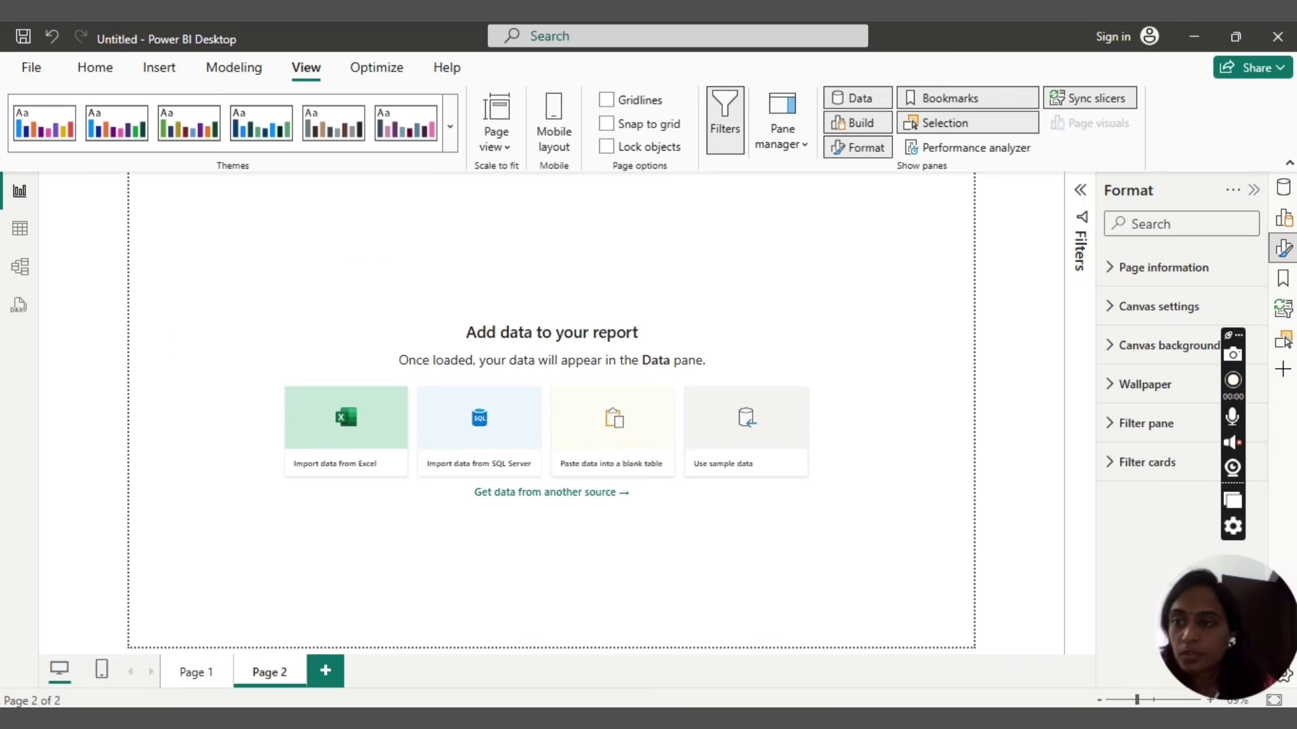
Show the list of recently used data sources from the Home commands and close it again
click(95, 65)
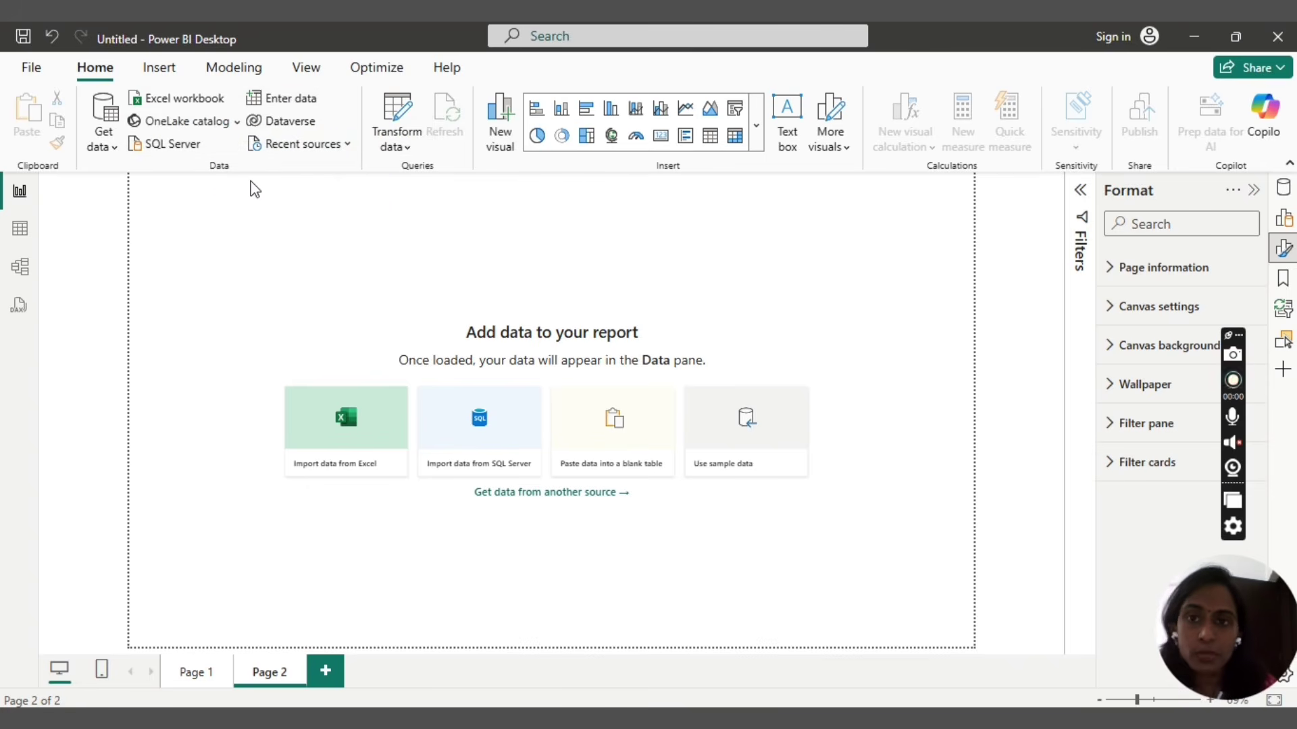
click(349, 147)
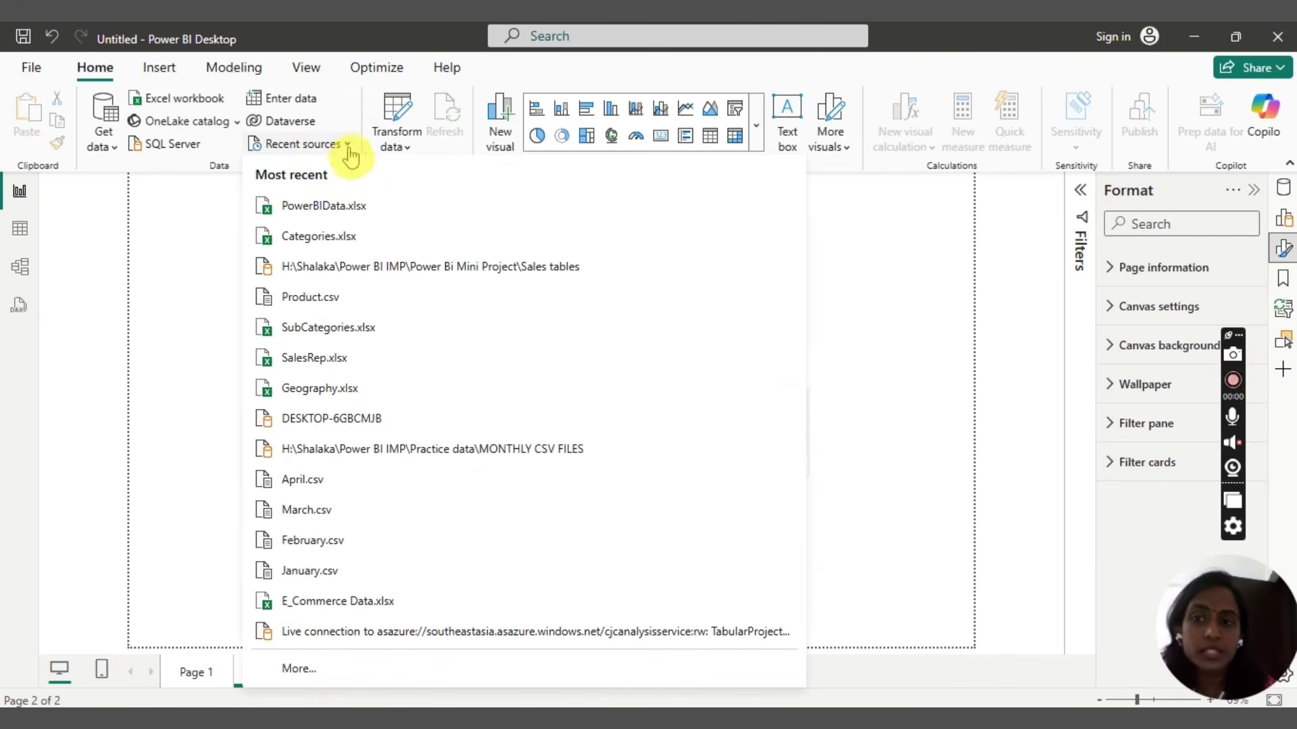
click(347, 150)
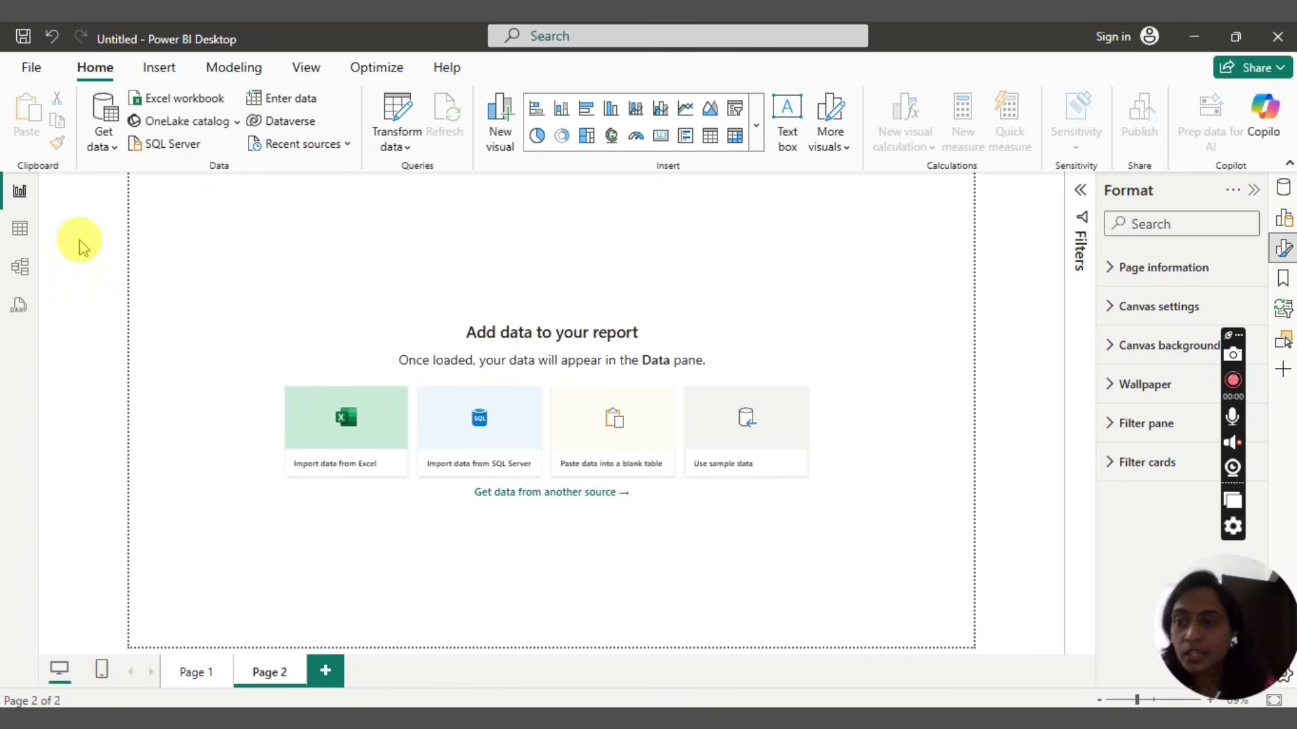
View the common data sources, and open the full Get Data dialog to look through all connectors
click(116, 153)
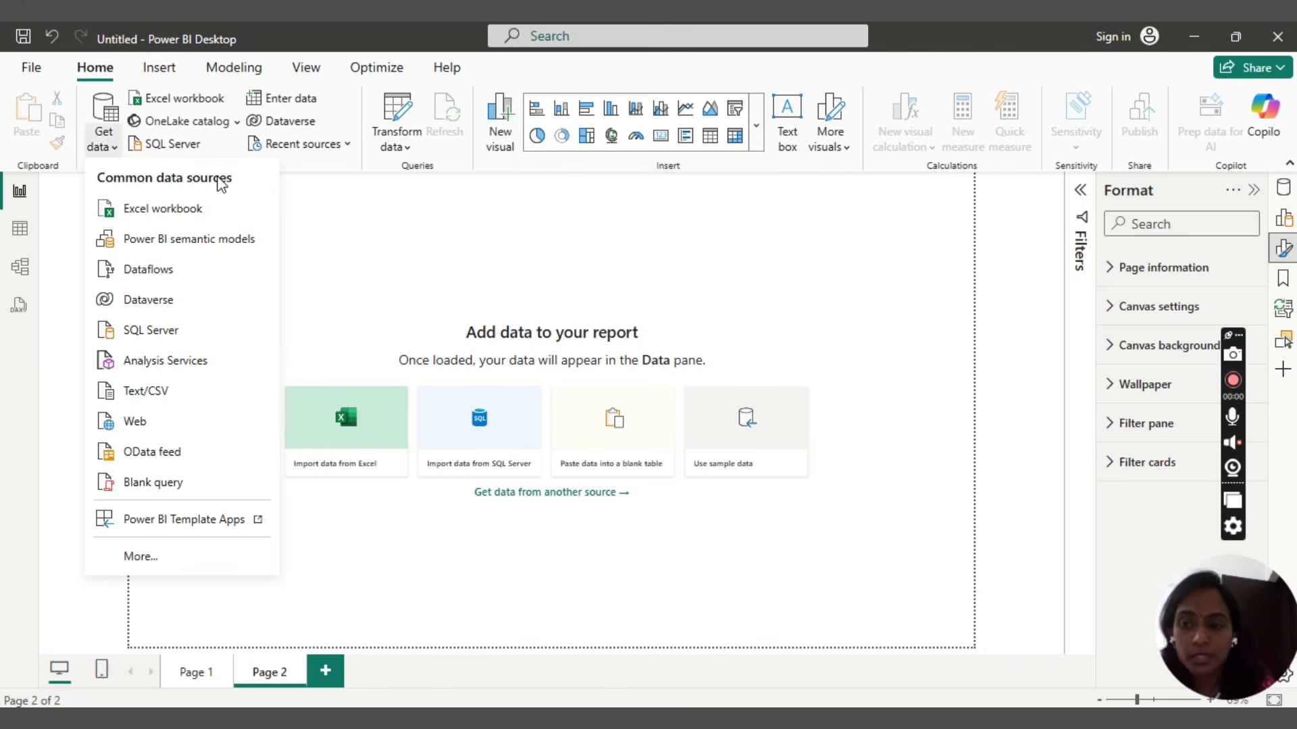
click(146, 558)
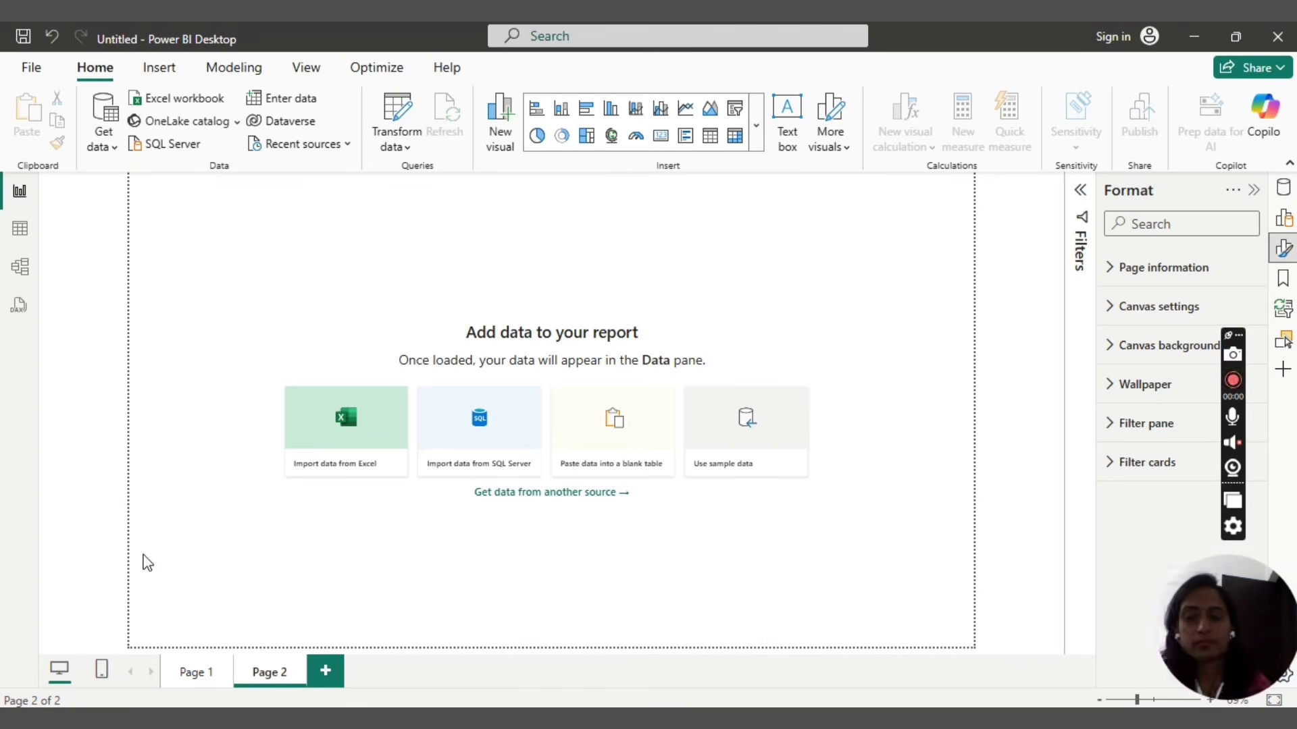
click(148, 562)
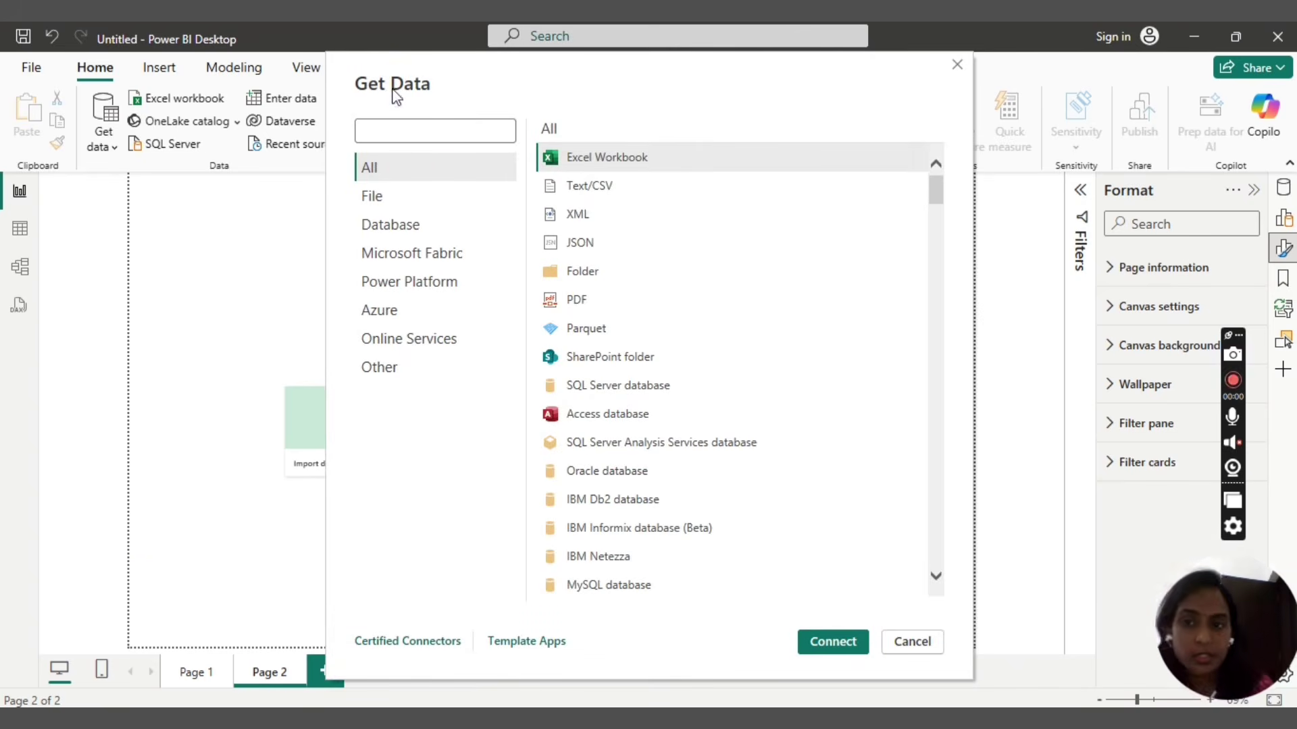
click(375, 177)
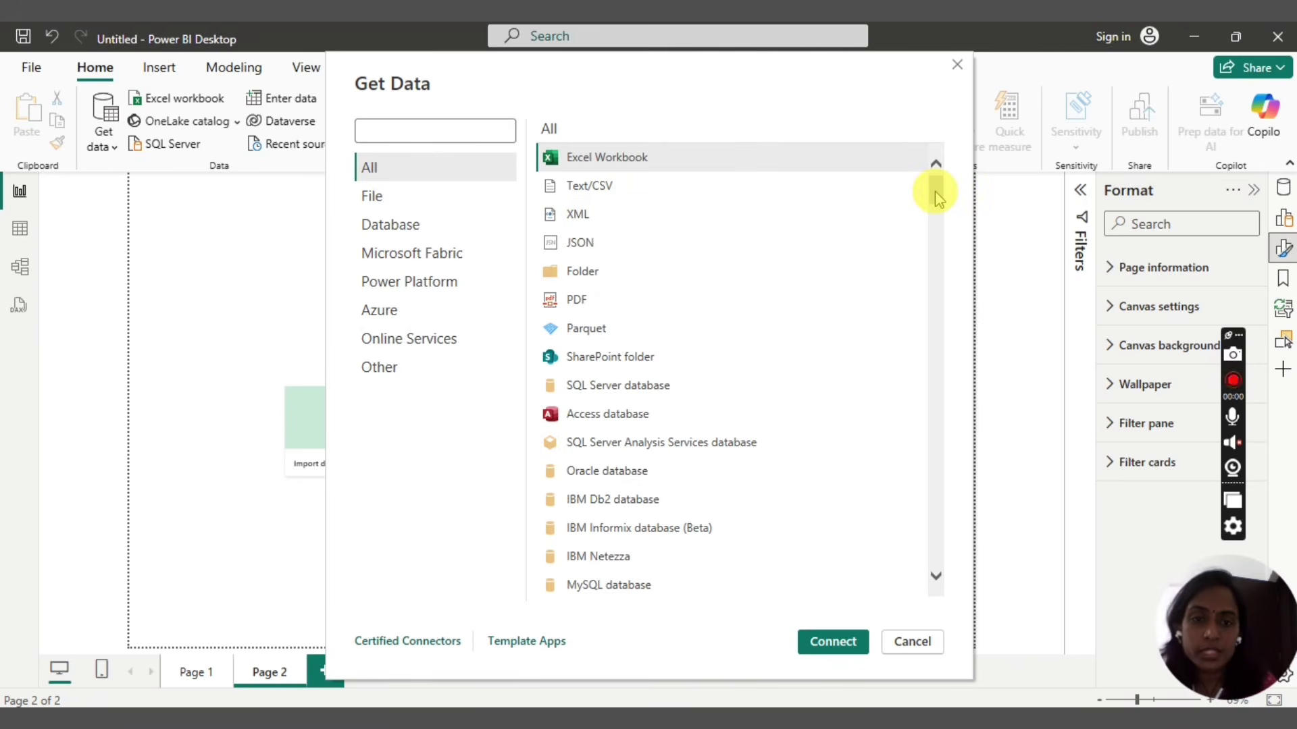
drag(934, 192, 964, 168)
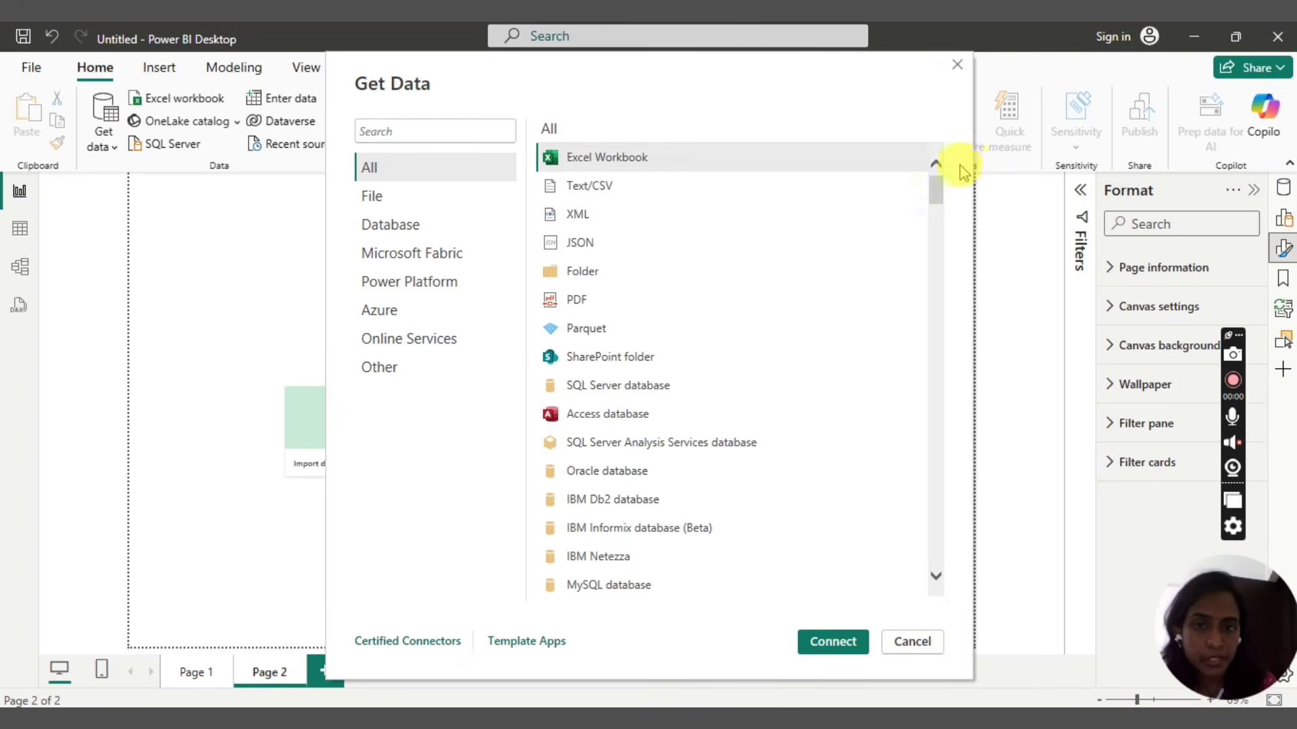
Examine the File, Database, Microsoft Fabric, Power Platform, Azure, Online Services and Other connector categories, and close the Get Data dialog without connecting
click(373, 200)
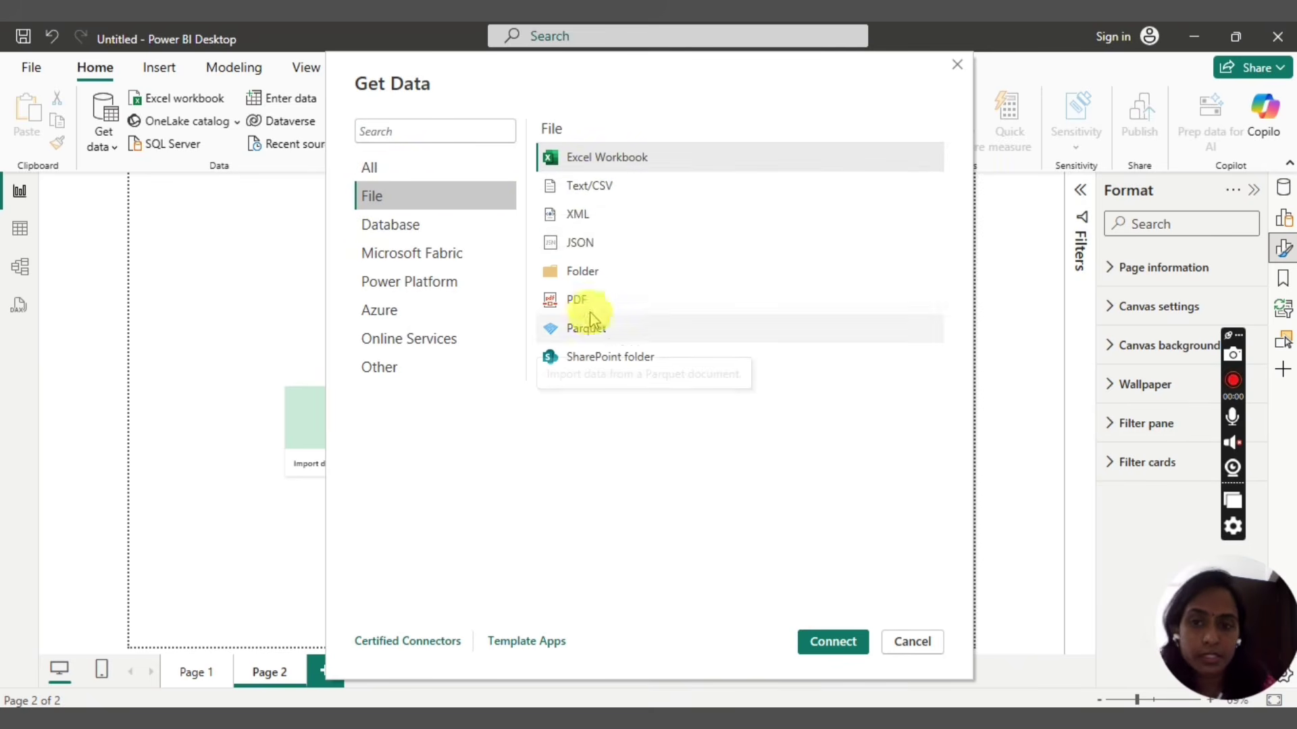
click(395, 224)
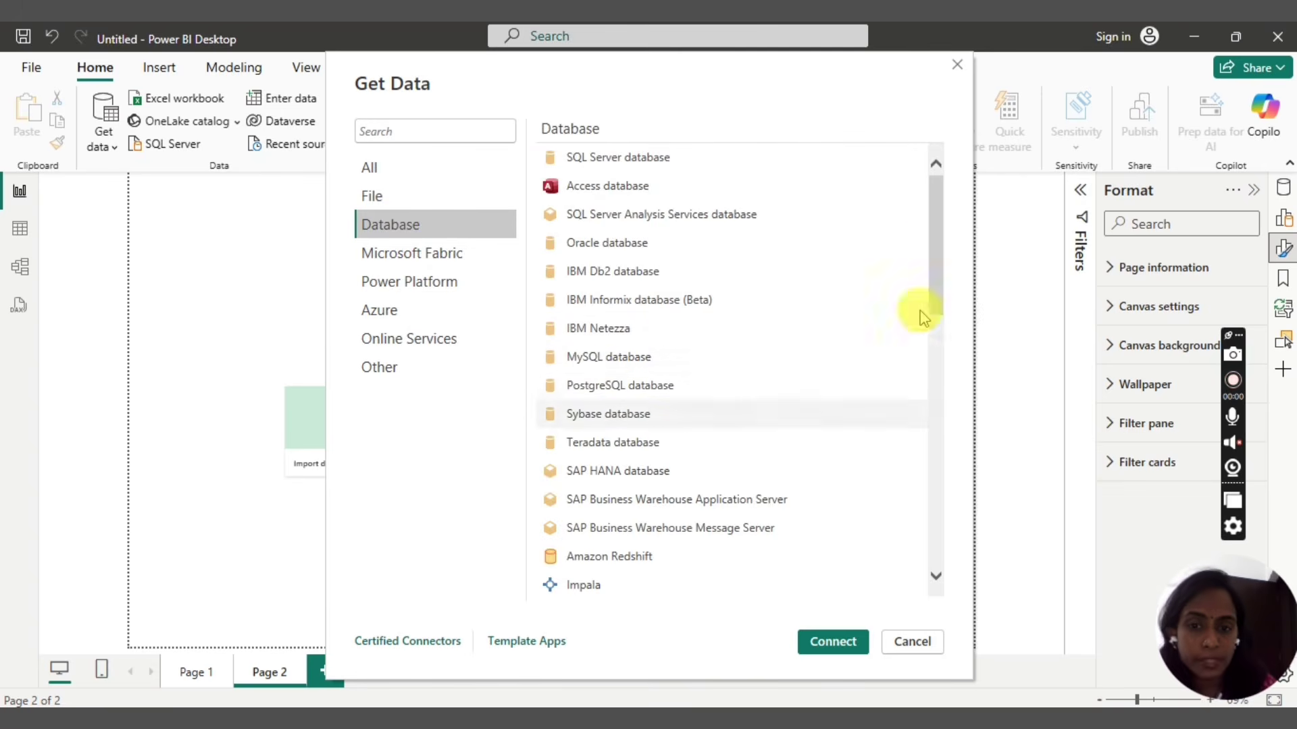
mouse_move(934, 203)
mouse_down()
mouse_move(935, 410)
mouse_move(935, 179)
mouse_up()
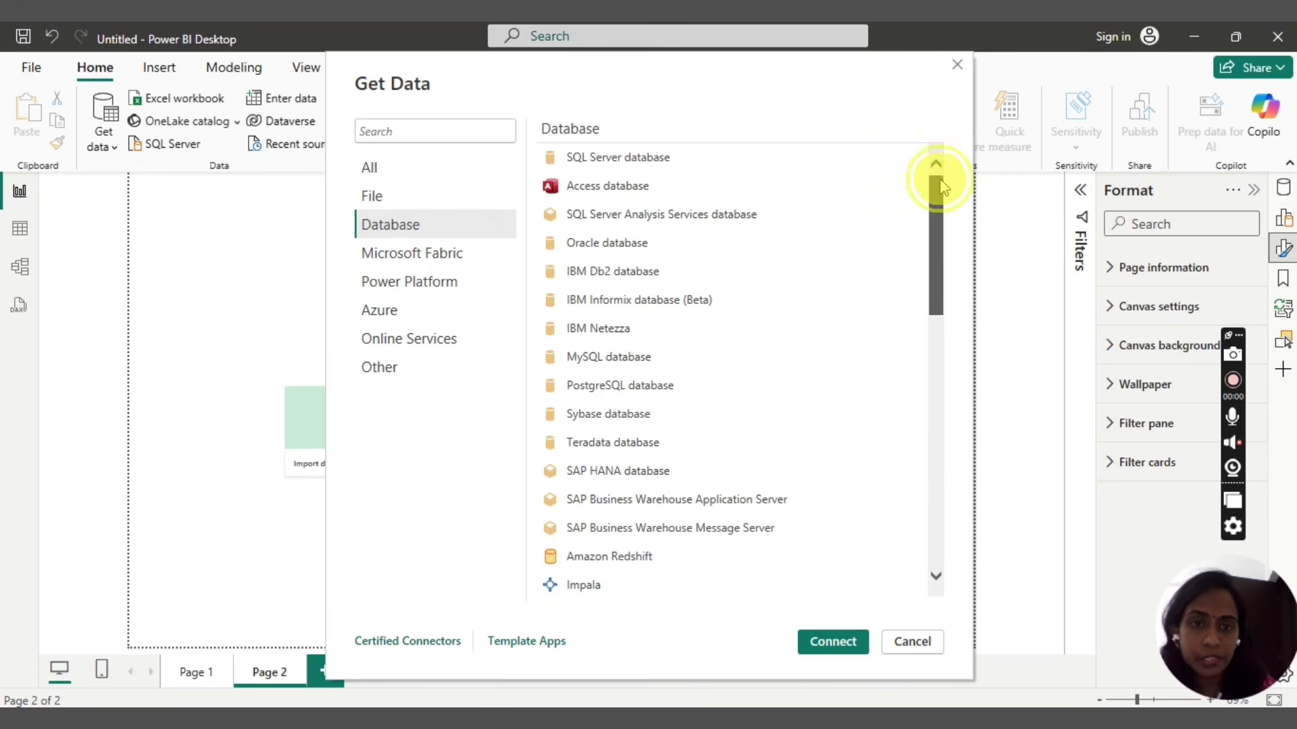
click(449, 255)
click(449, 278)
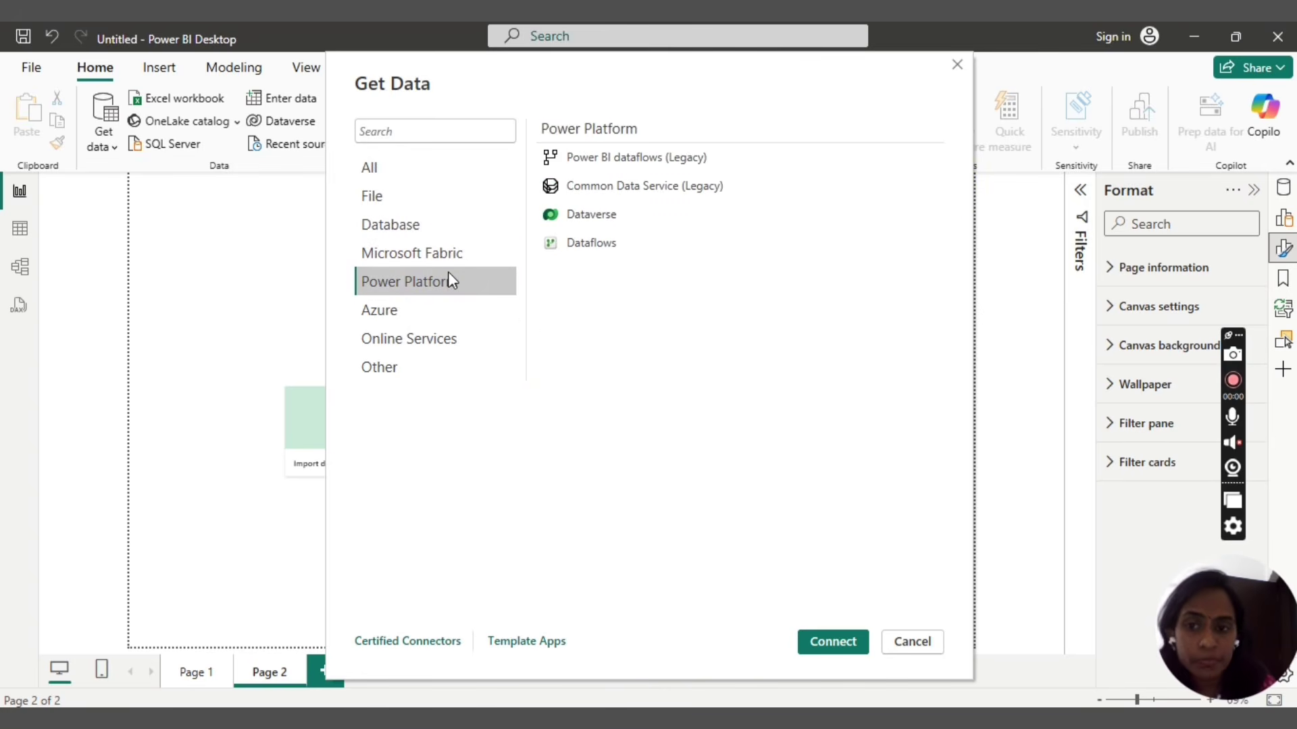
click(378, 314)
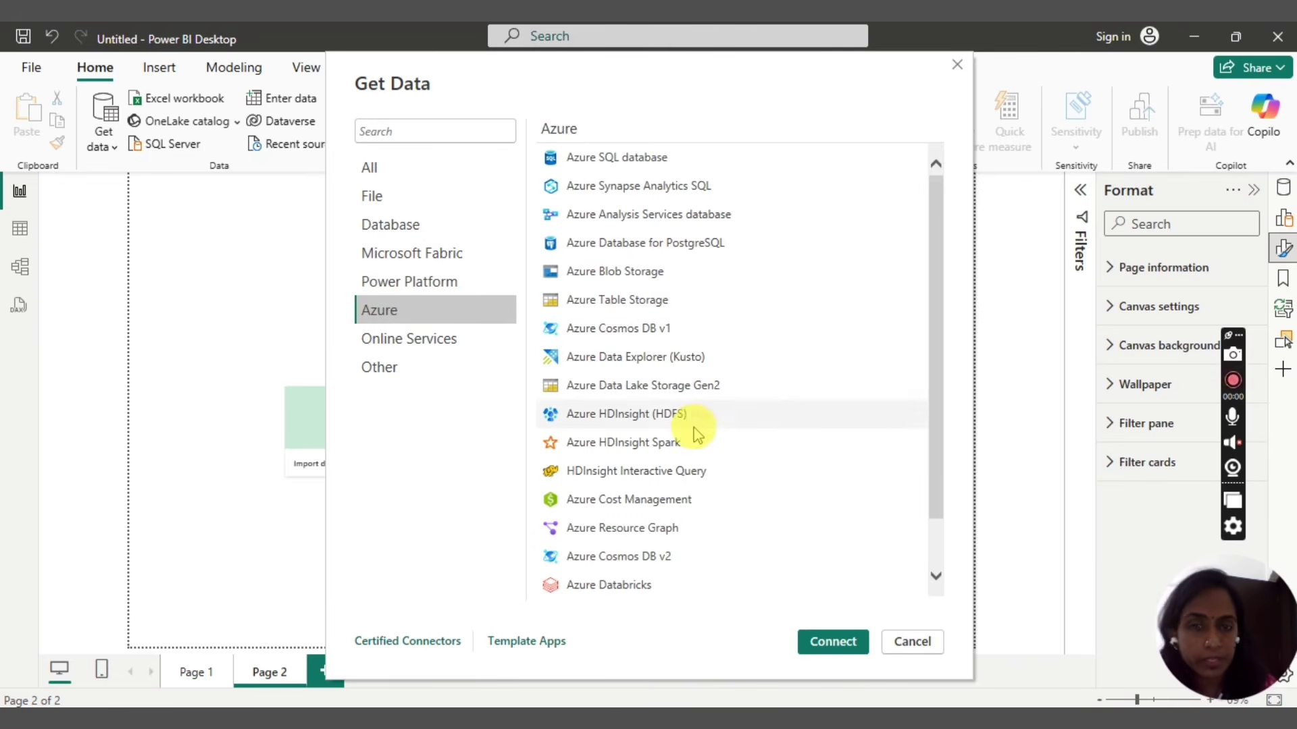
click(406, 343)
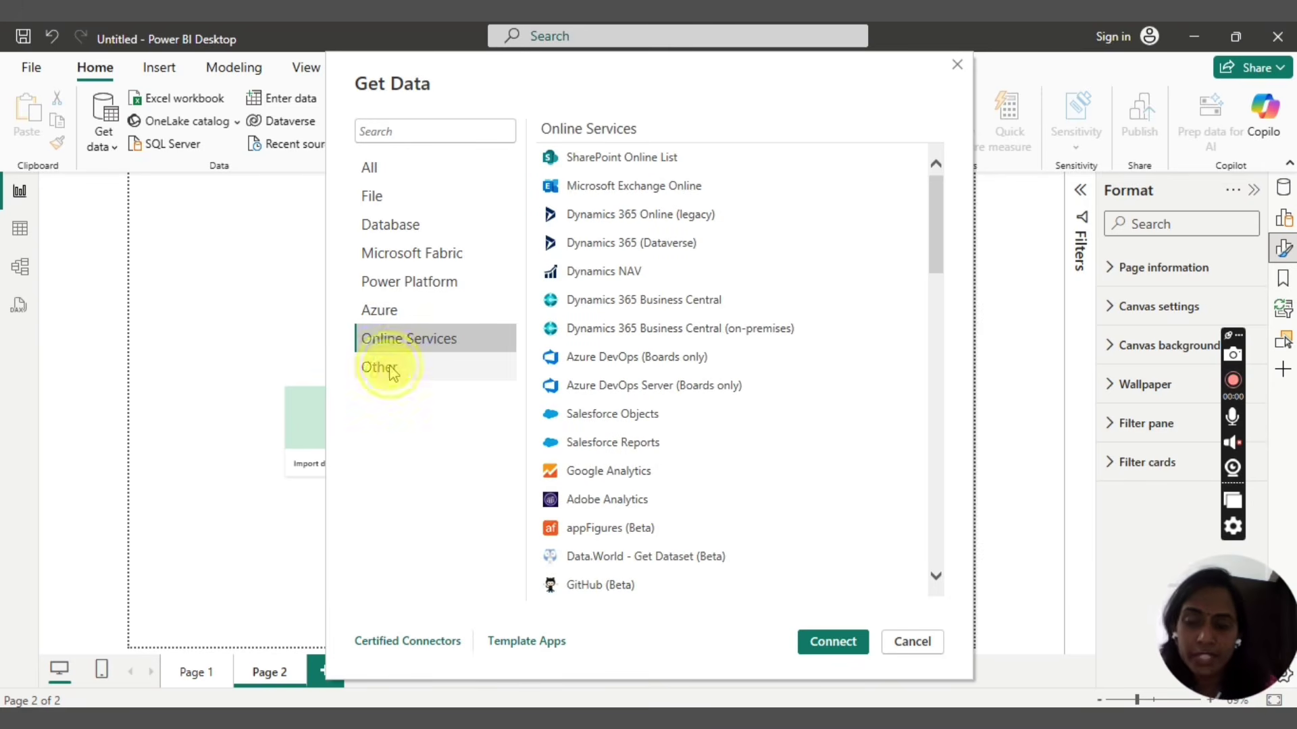
click(389, 370)
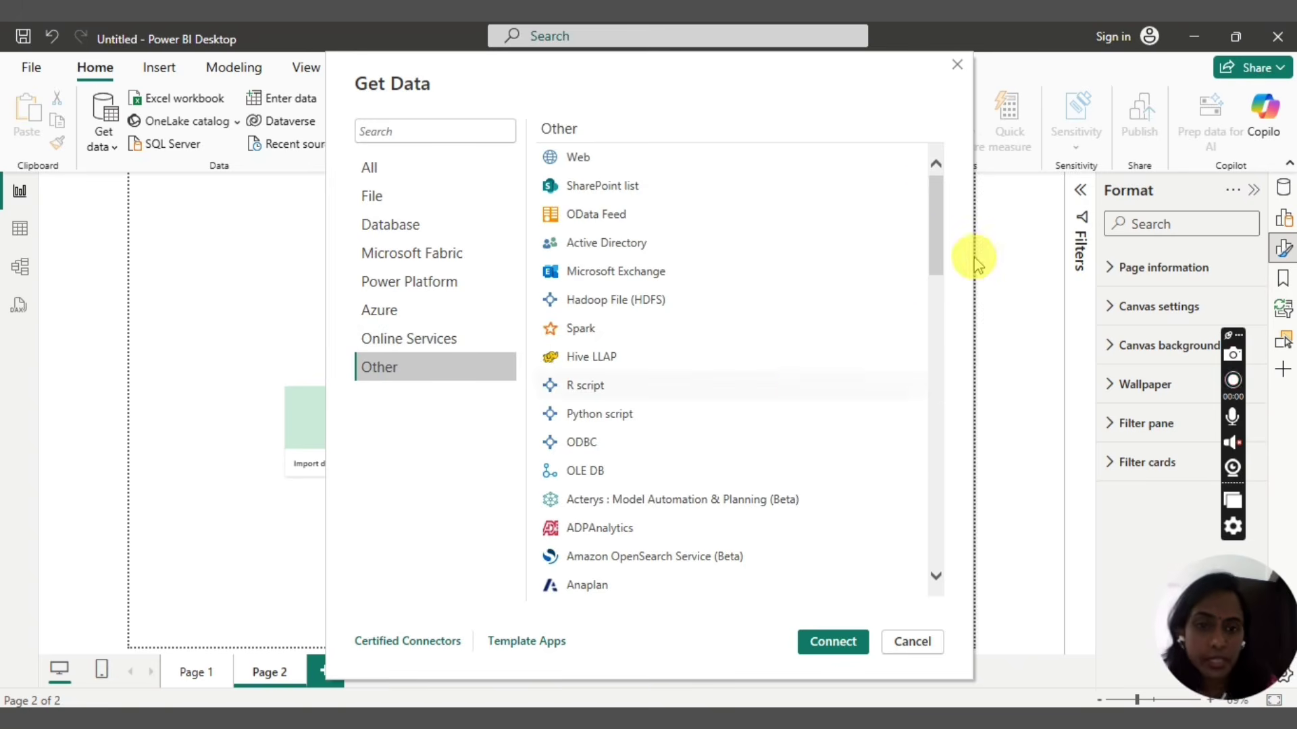
mouse_move(932, 188)
mouse_down()
mouse_move(938, 246)
mouse_move(937, 173)
mouse_up()
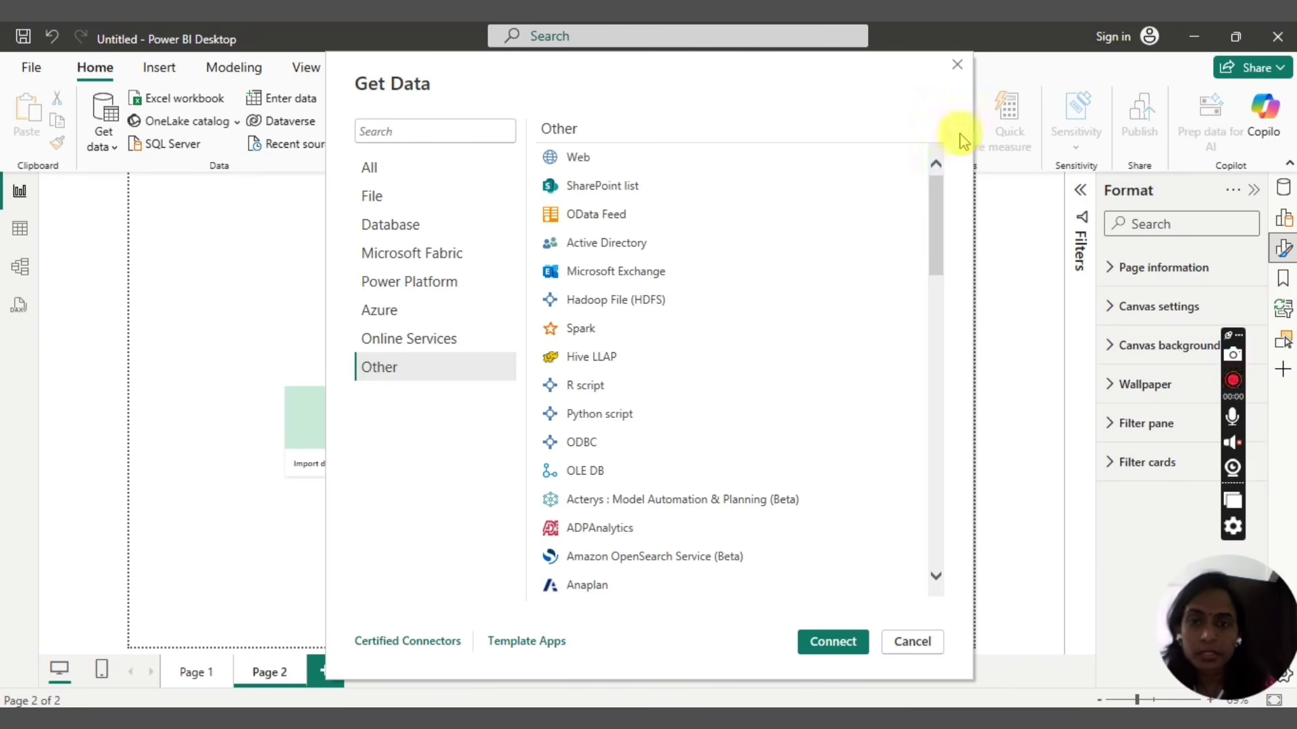
click(958, 65)
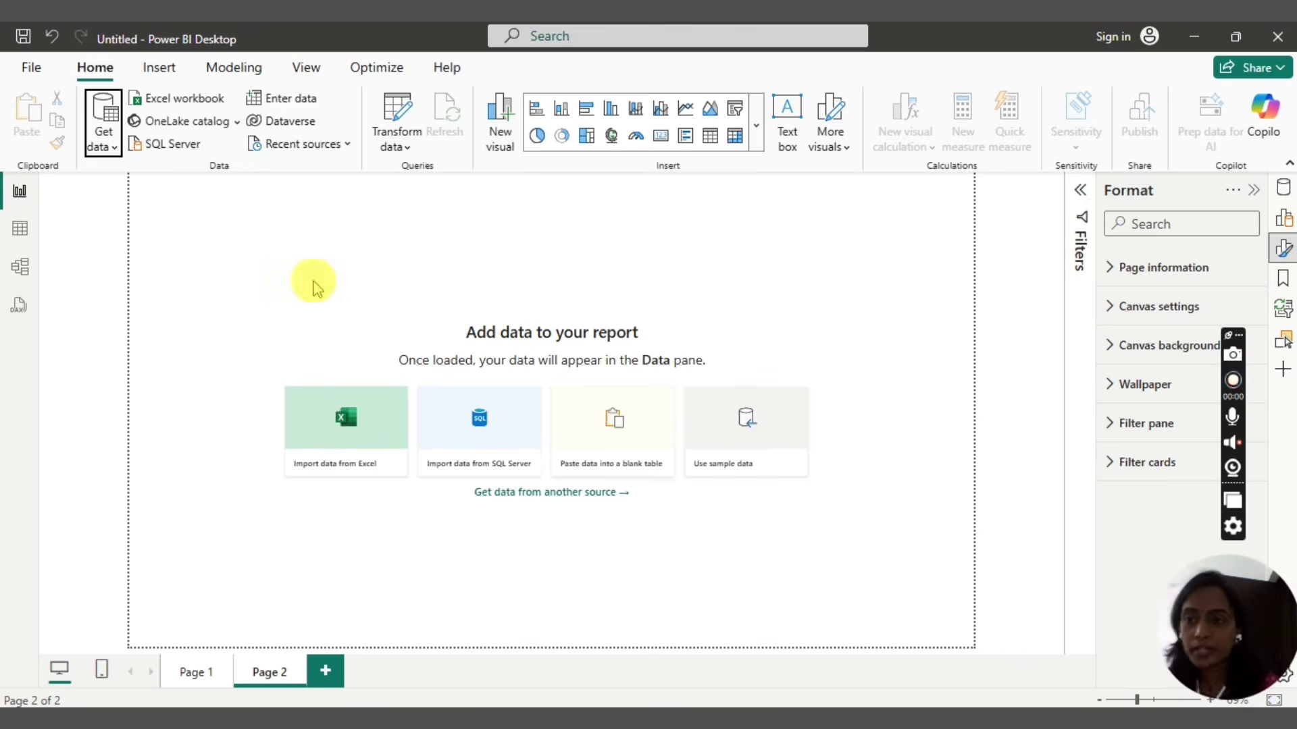
Review the global Preview features in the program's Options and close the dialog without applying changes
click(33, 70)
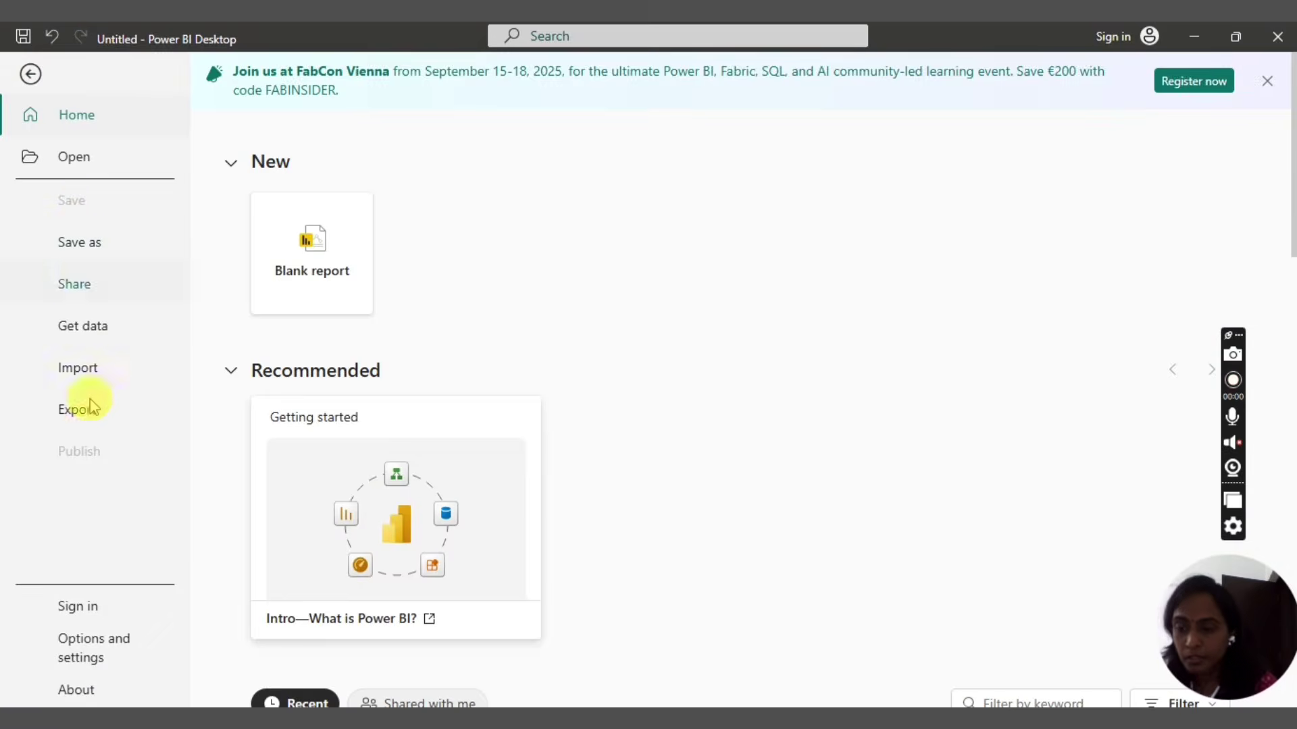
click(98, 657)
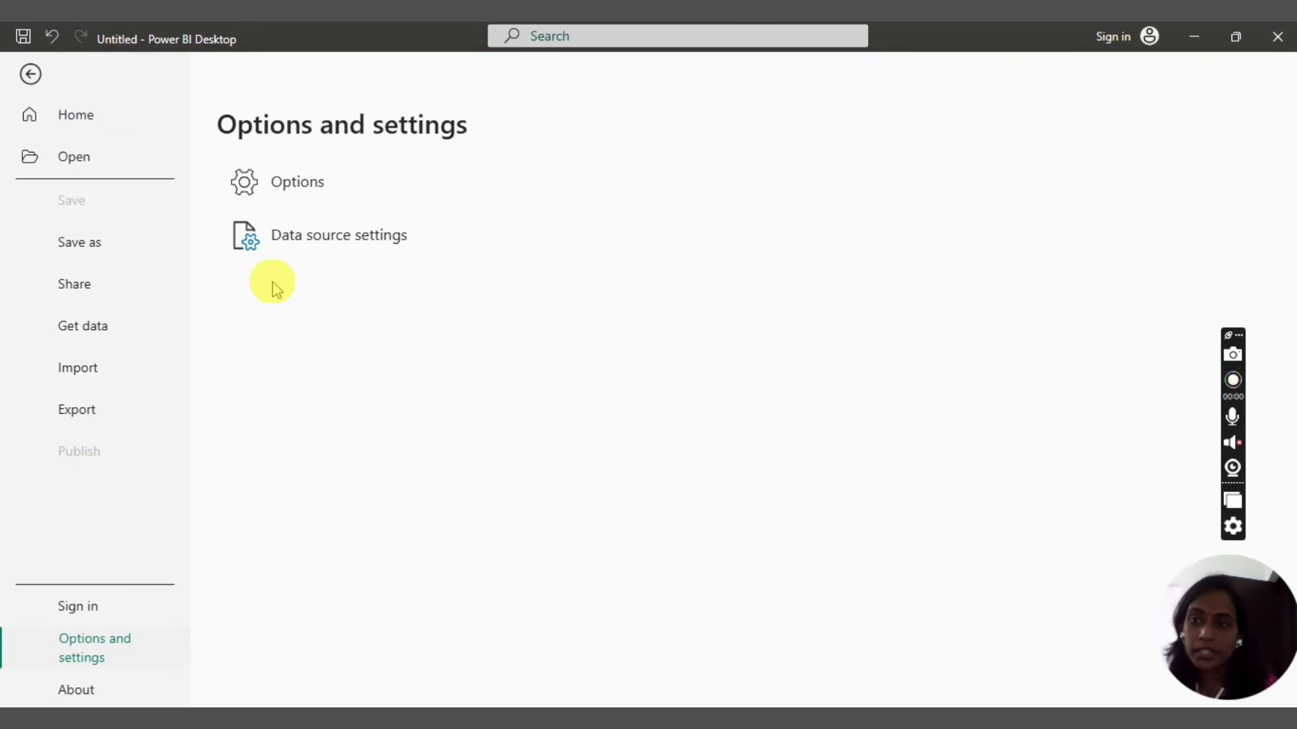
click(302, 183)
click(302, 184)
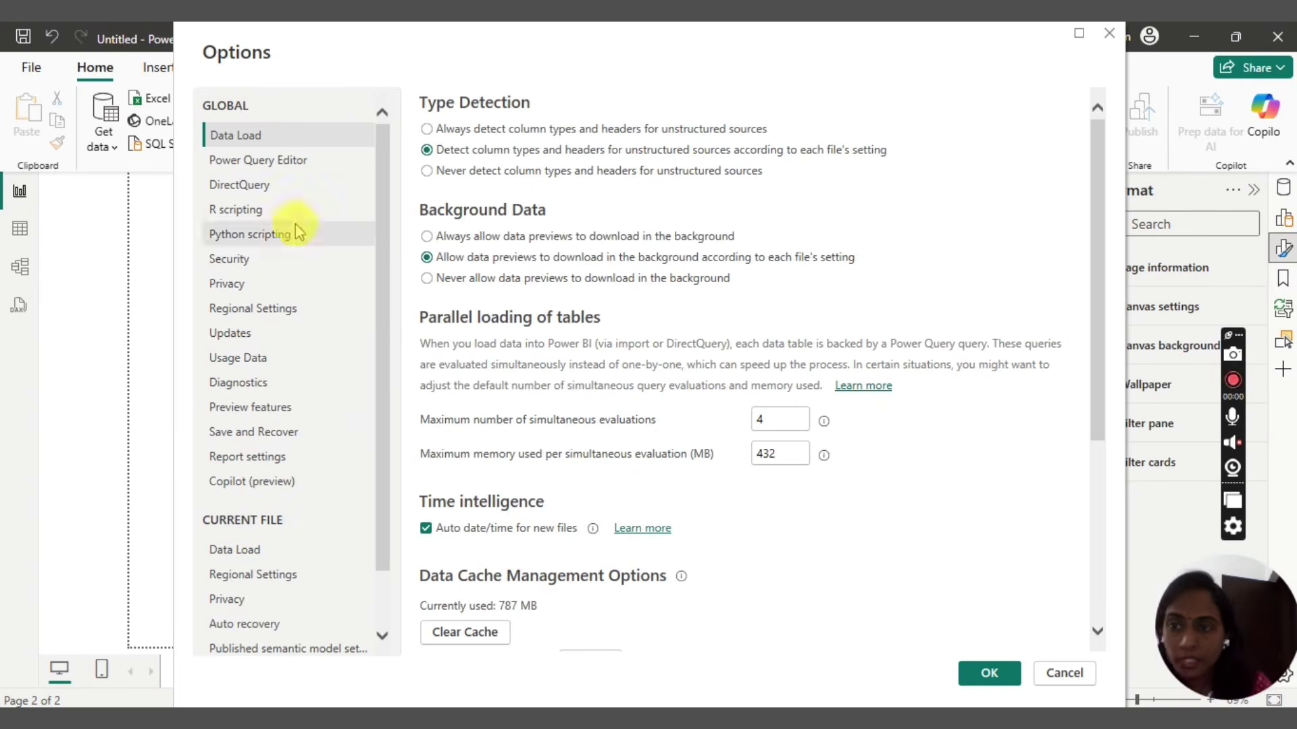
click(274, 418)
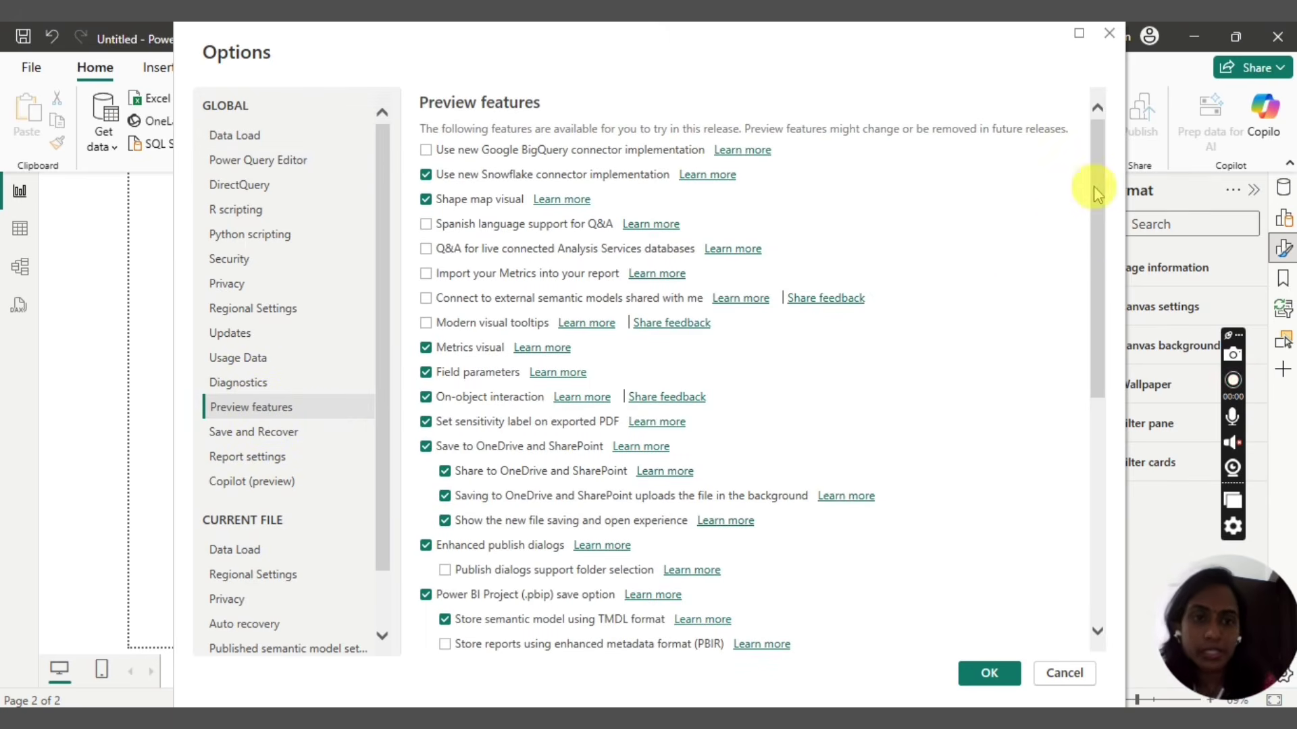
drag(1094, 189, 1099, 222)
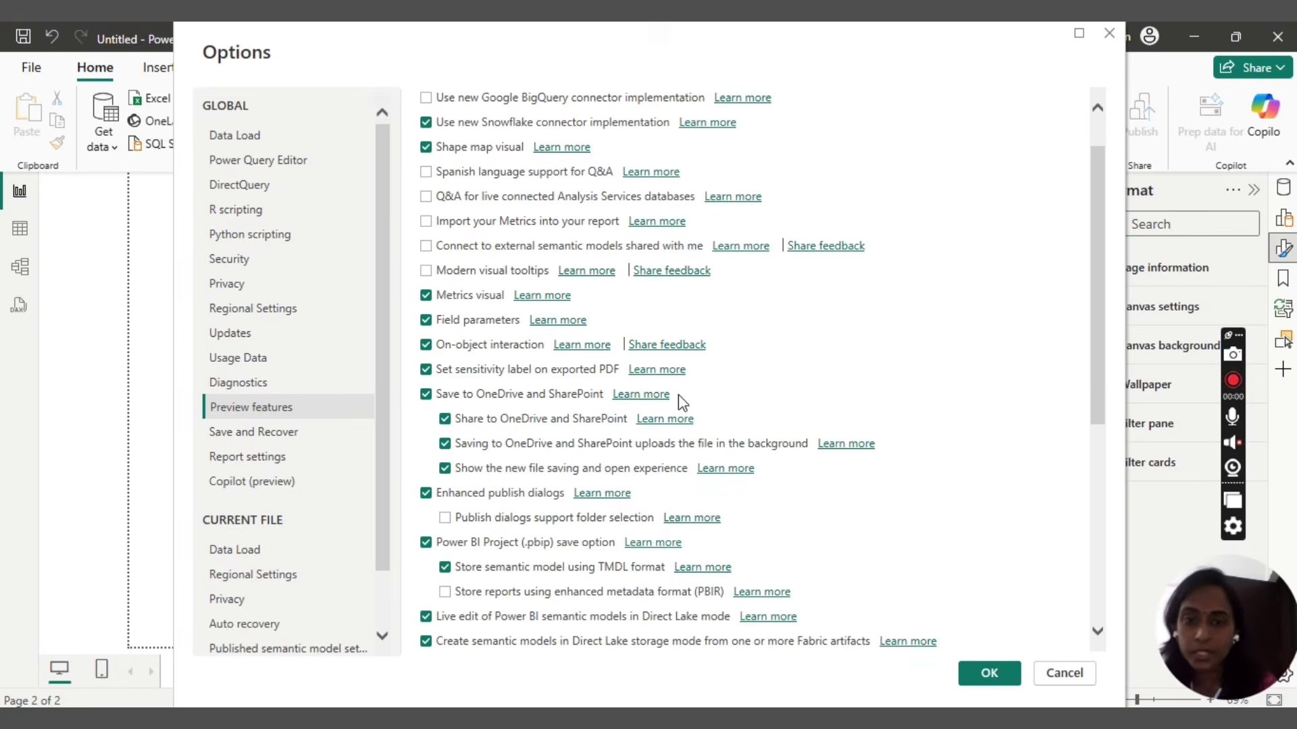
click(1064, 673)
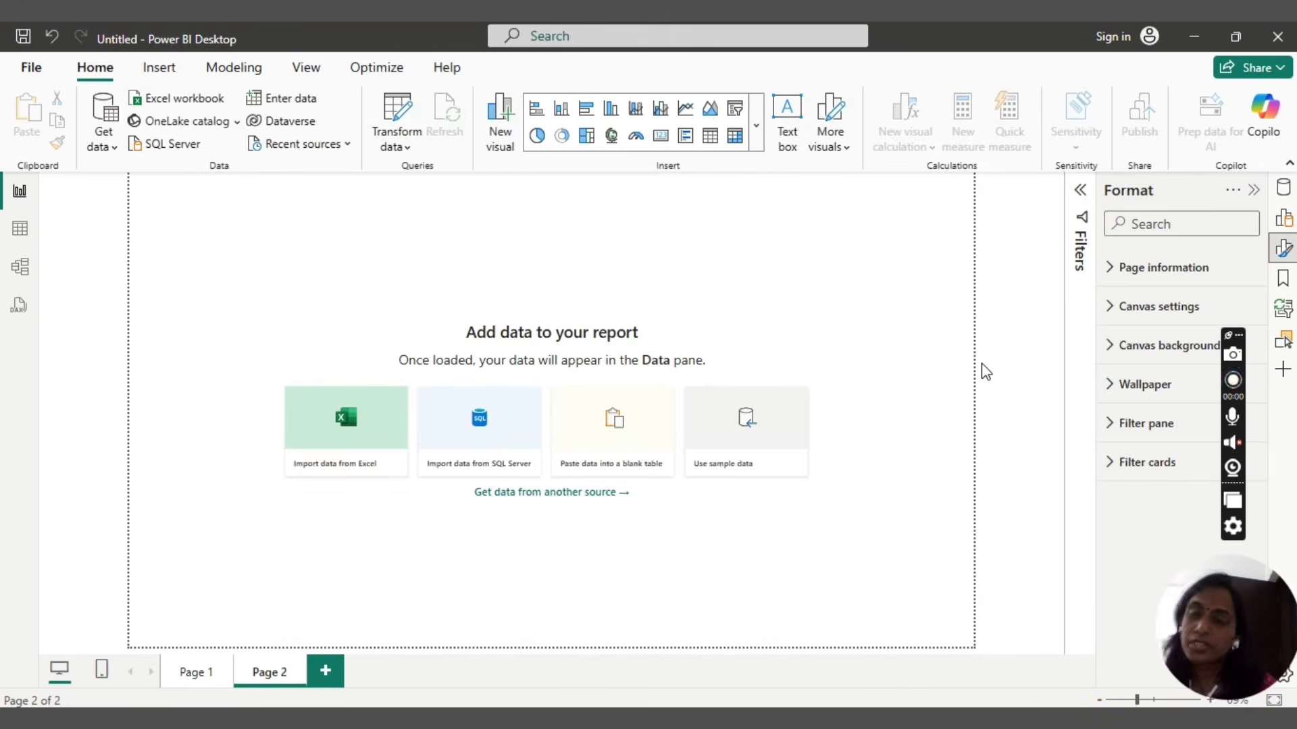